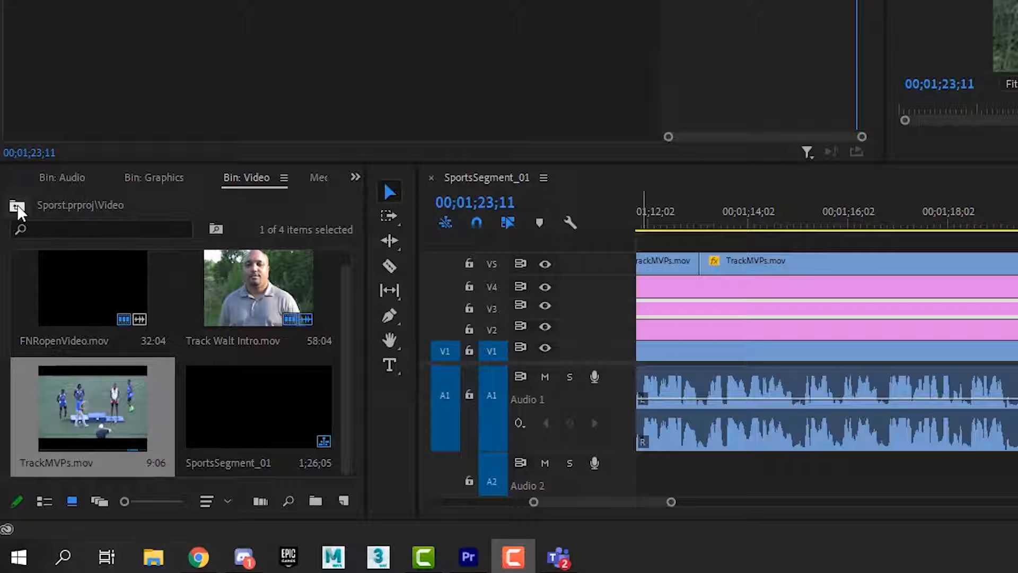
# Open the Audio bin and place FNRopenMusic.aif on track Audio 2, starting at 00;01;23;11.
pyautogui.click(18, 208)
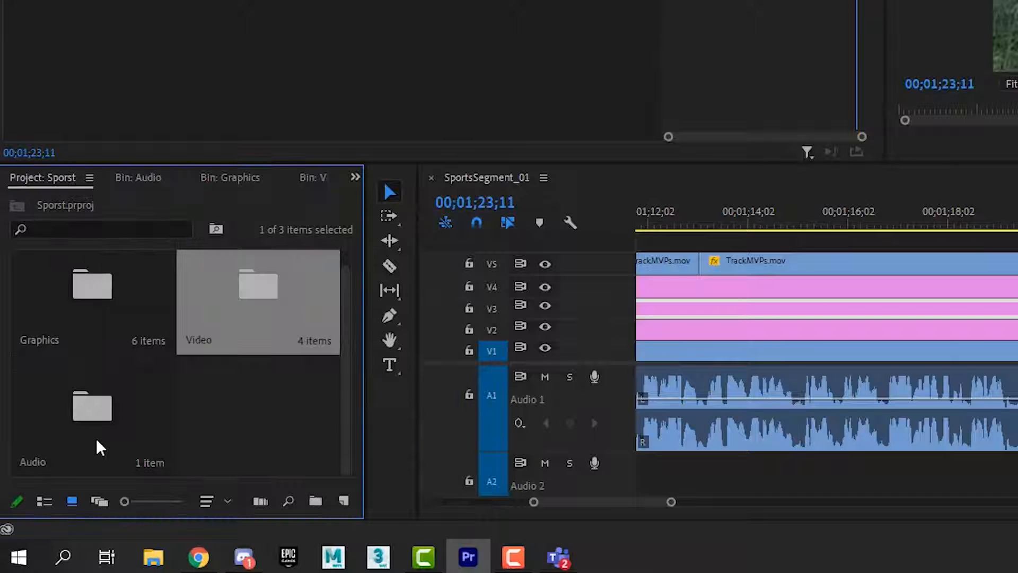
pyautogui.doubleClick(92, 419)
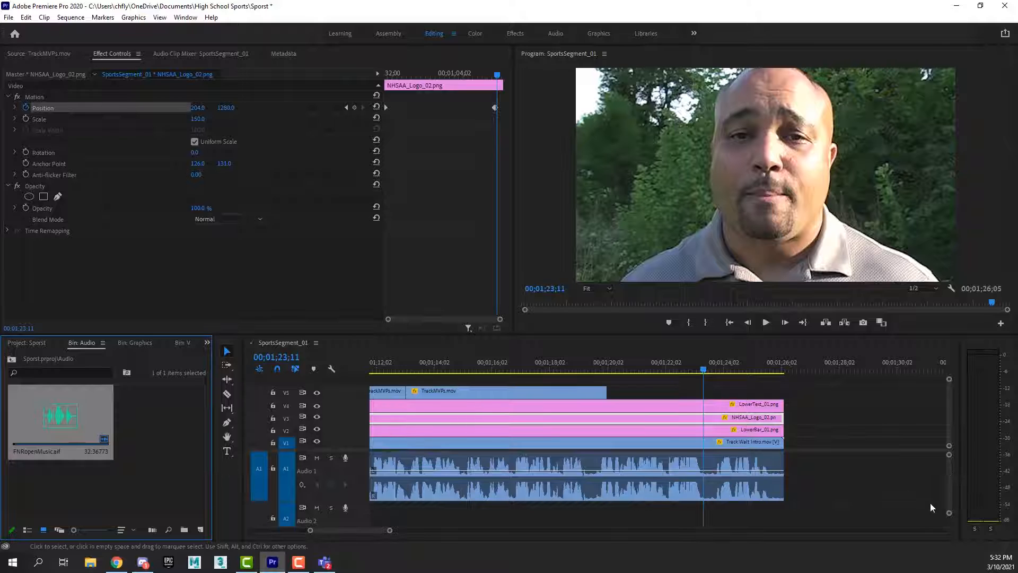
pyautogui.moveTo(949, 513); pyautogui.dragTo(949, 519)
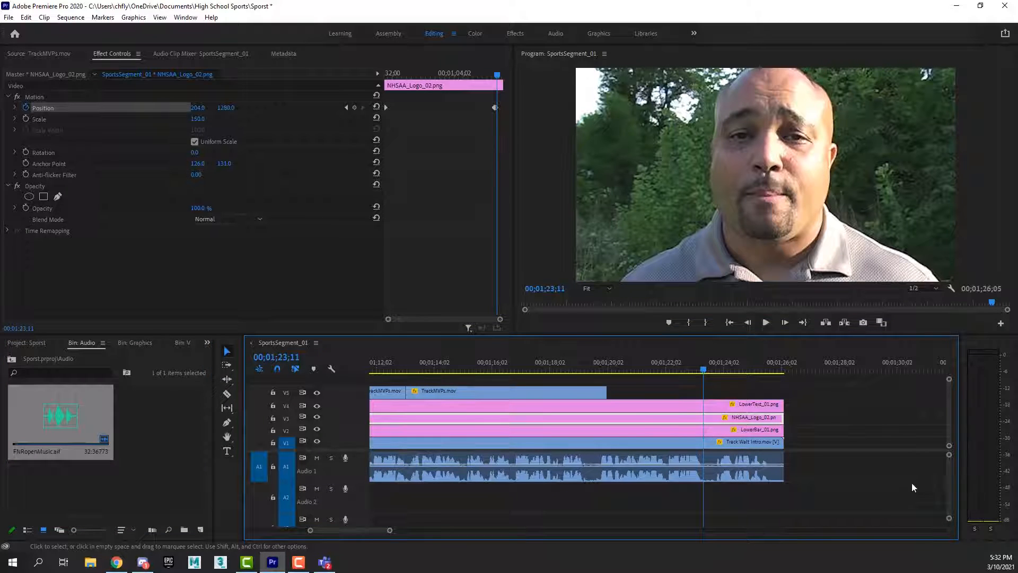
pyautogui.moveTo(68, 416); pyautogui.dragTo(703, 505)
# Play back the section where the music overlaps the end of the interview clip.
pyautogui.press('space')
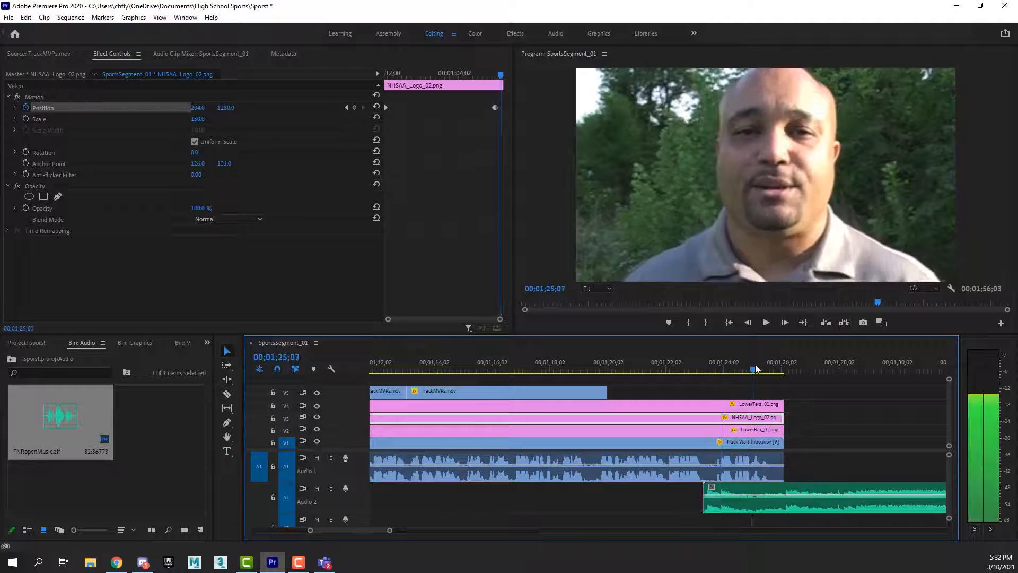
pyautogui.click(723, 366)
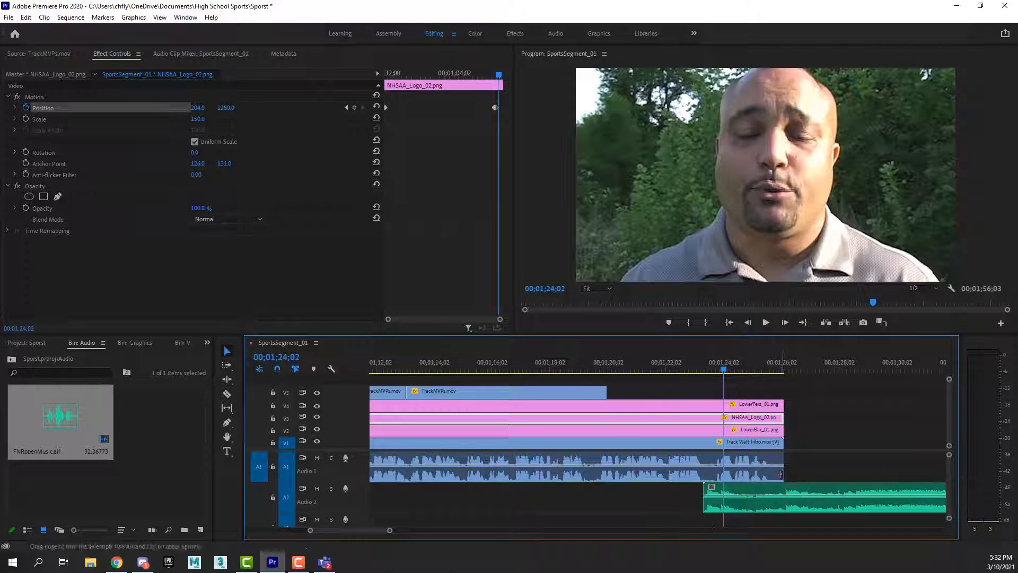
pyautogui.moveTo(725, 370); pyautogui.dragTo(702, 371)
pyautogui.press('space')
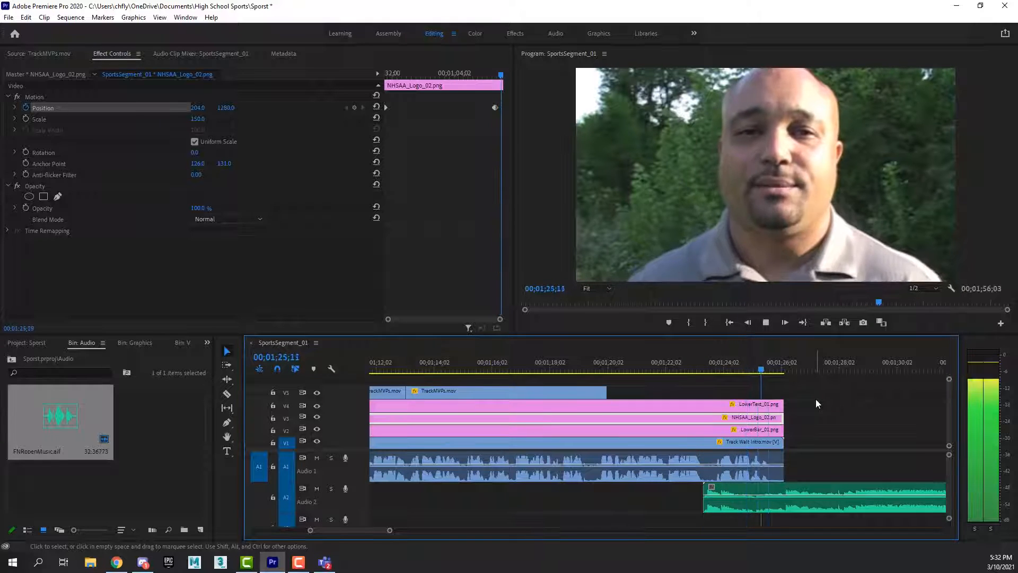
pyautogui.press('space')
pyautogui.moveTo(783, 370); pyautogui.dragTo(737, 370)
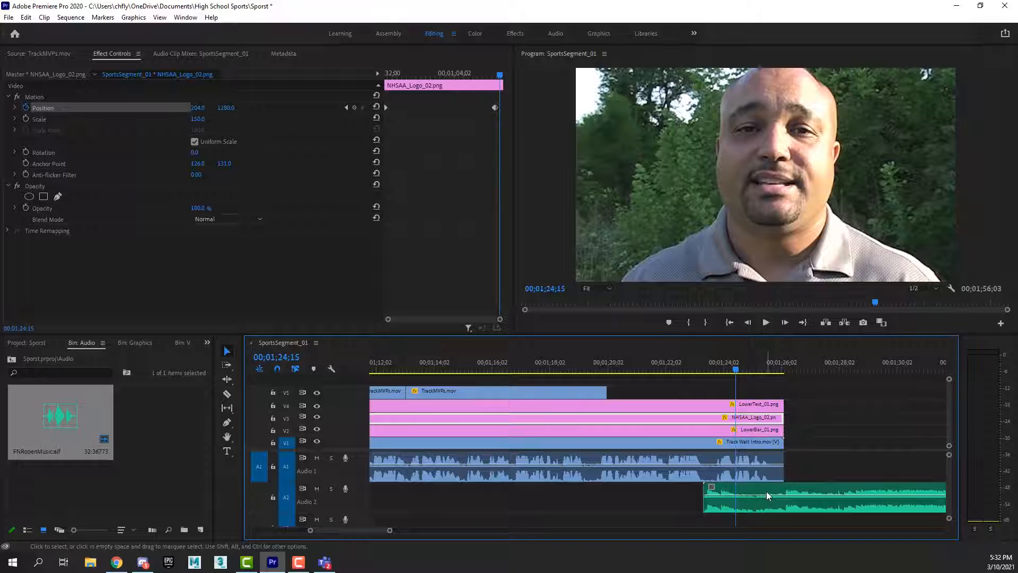
# Bring Audio 2's keyframe controls into view and add a volume keyframe to the music clip at 00;01;25;21.
pyautogui.click(763, 370)
pyautogui.moveTo(765, 371); pyautogui.dragTo(772, 374)
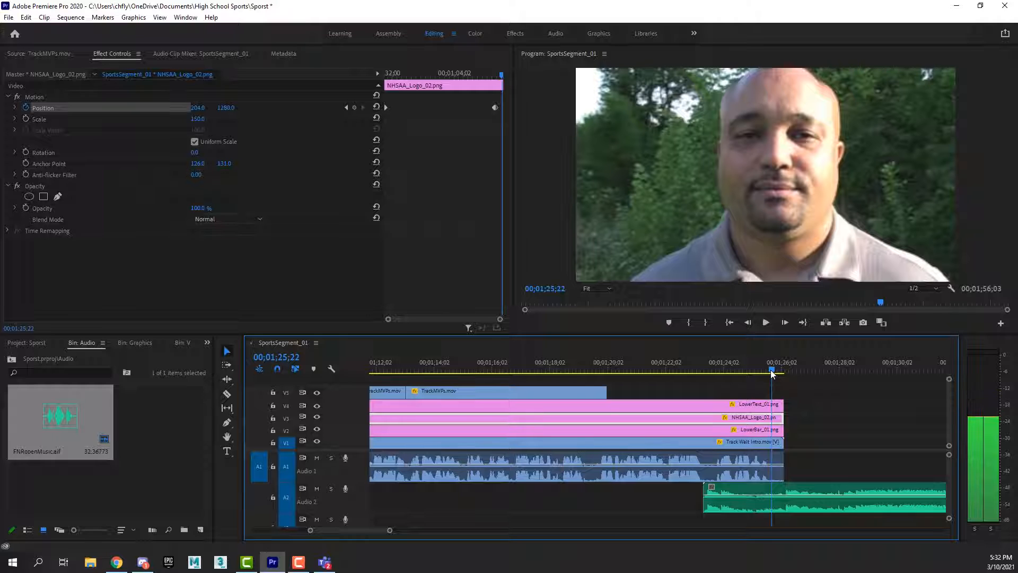
pyautogui.moveTo(771, 371); pyautogui.dragTo(770, 371)
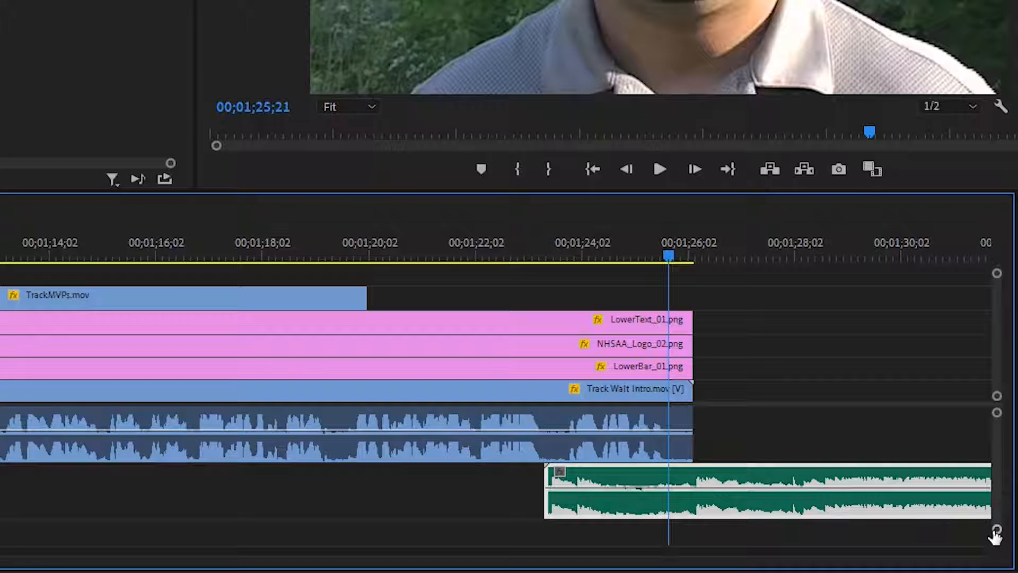
pyautogui.moveTo(998, 532); pyautogui.dragTo(997, 519)
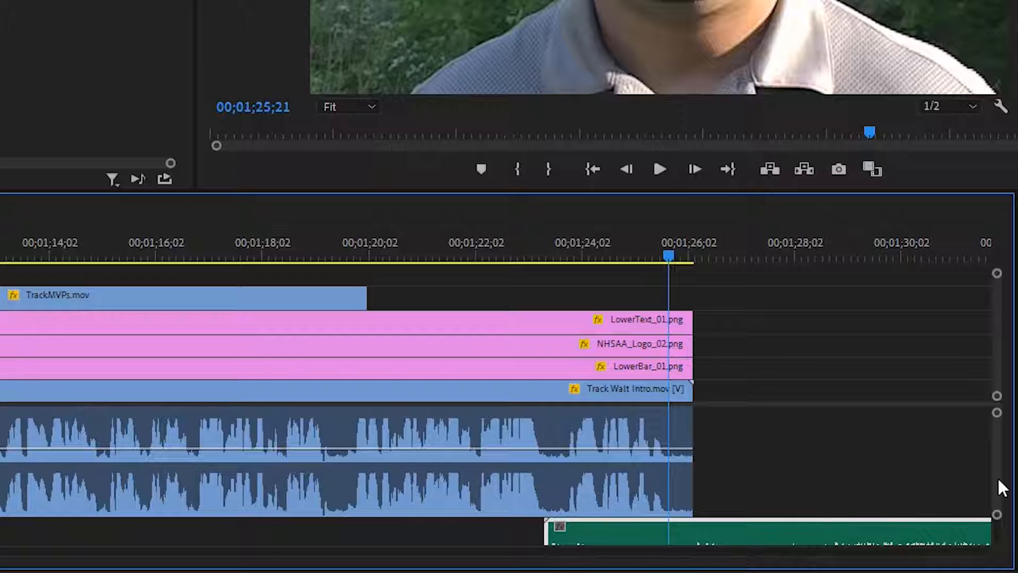
pyautogui.scroll(-3, 997, 463)
pyautogui.moveTo(1000, 472); pyautogui.dragTo(1003, 471)
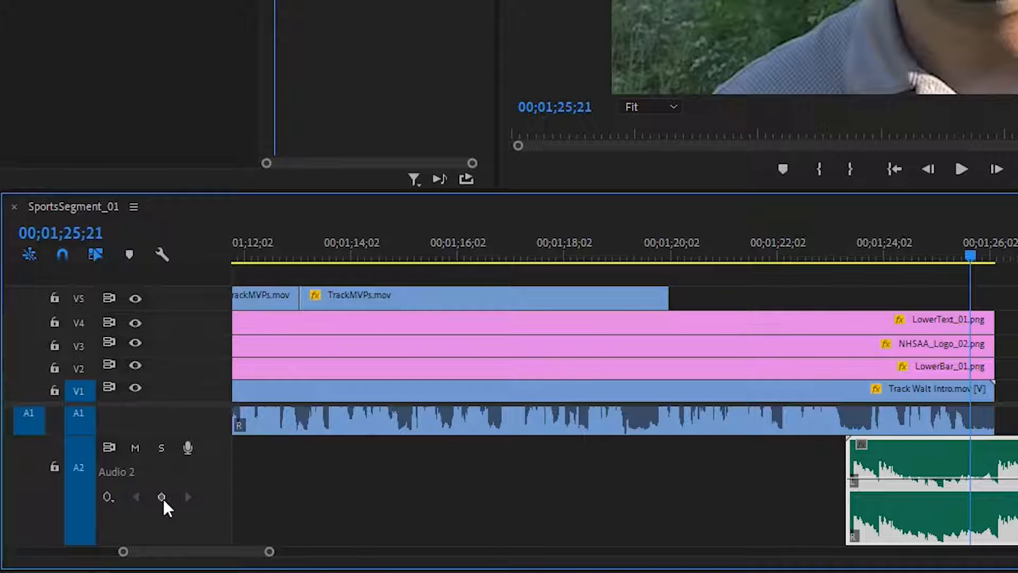
pyautogui.click(161, 498)
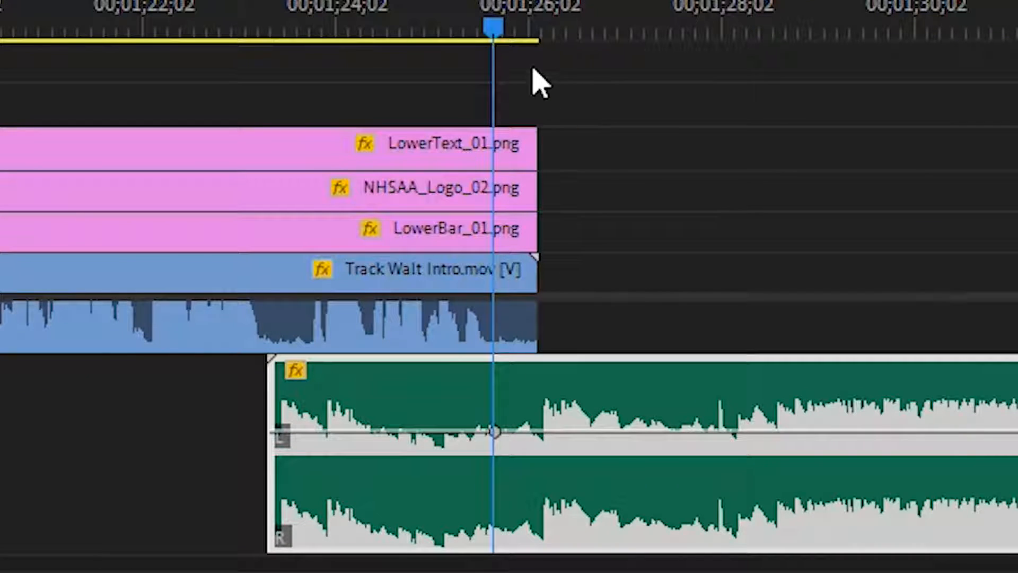
# Add a second, earlier volume keyframe on the music clip and pull it down near the clip's start to create a fade-in.
pyautogui.click(491, 28)
pyautogui.moveTo(491, 29); pyautogui.dragTo(440, 30)
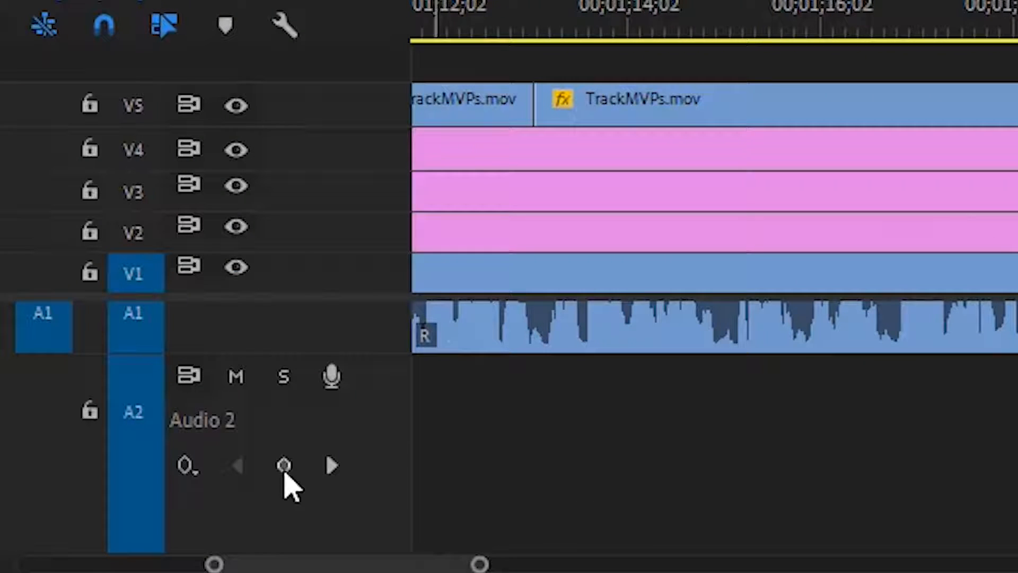
pyautogui.click(285, 479)
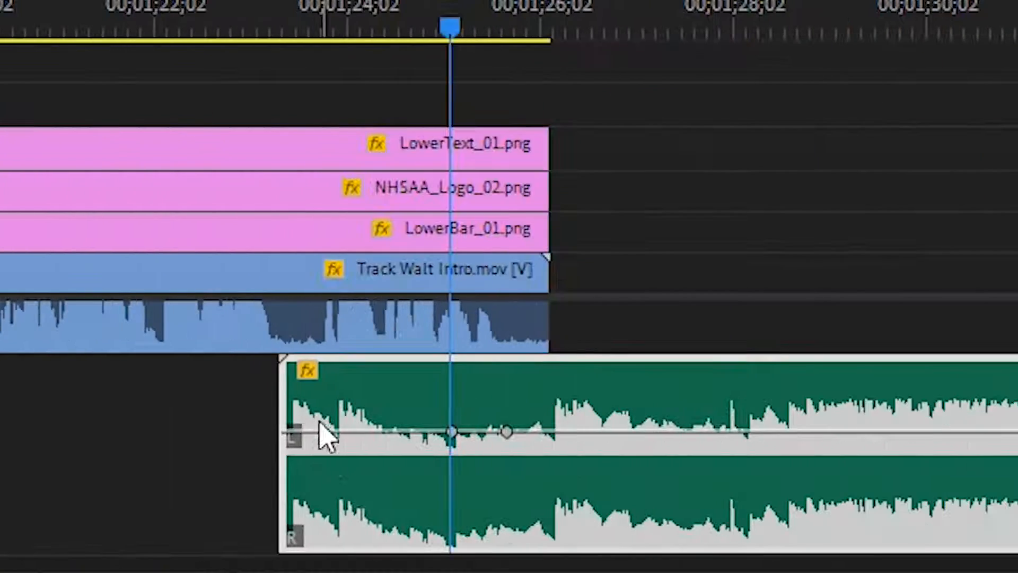
pyautogui.moveTo(451, 431); pyautogui.dragTo(333, 541)
# Play back the music fade-in from just before the music clip starts.
pyautogui.moveTo(440, 32); pyautogui.dragTo(256, 43)
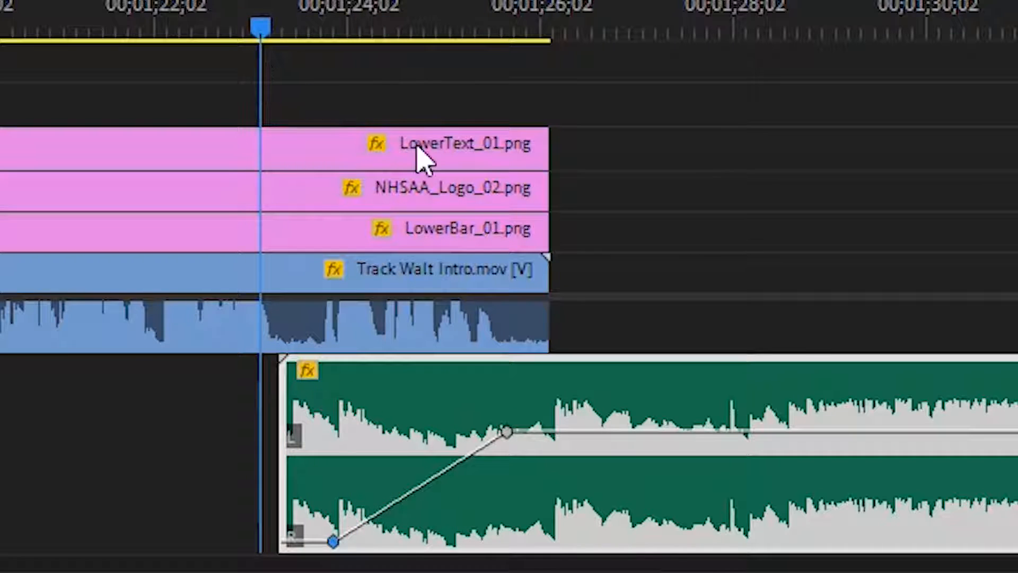
pyautogui.press('space')
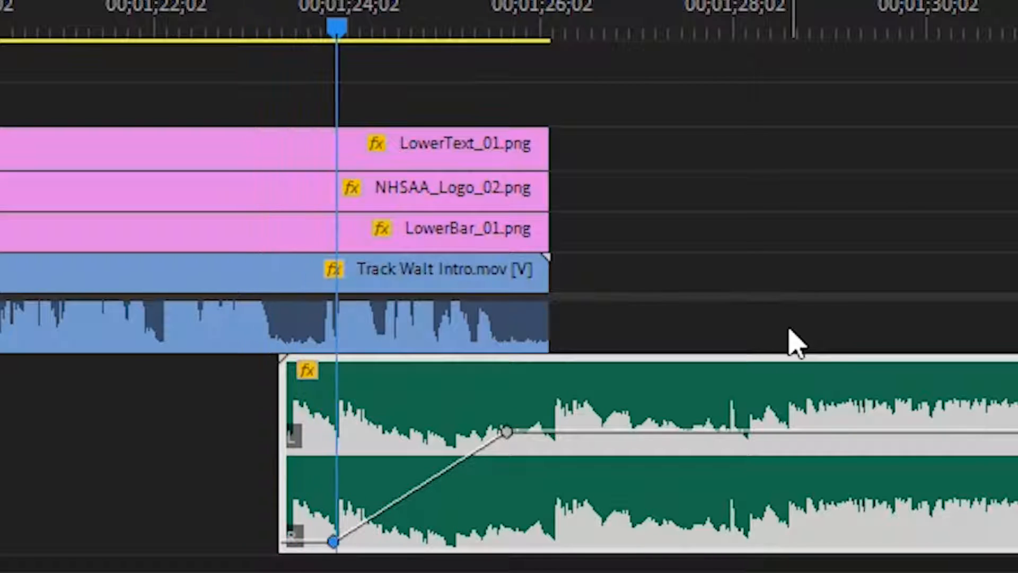
pyautogui.press('space')
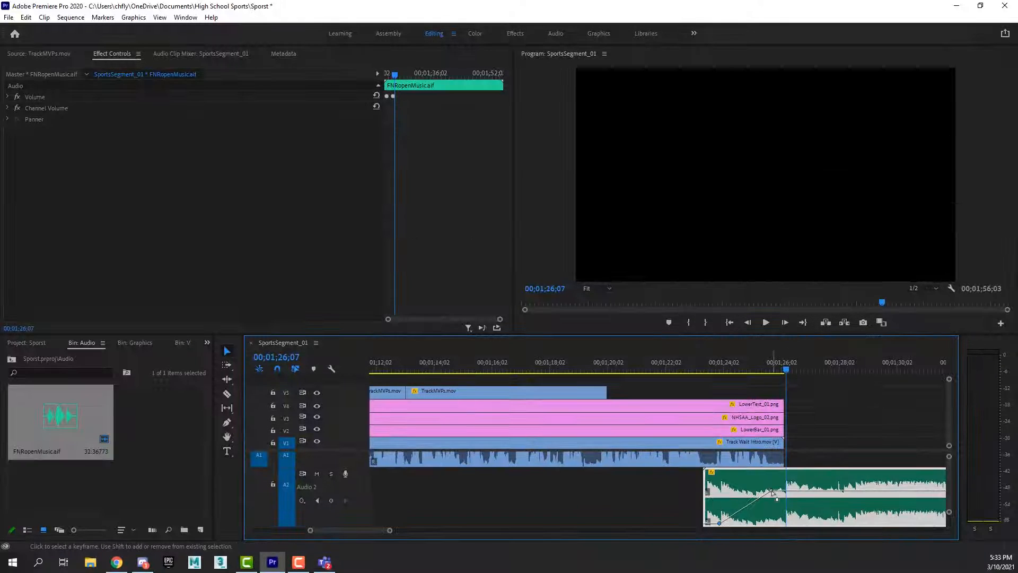
# Move the fade-in's low keyframe closer to the start of the music clip and play back the fade.
pyautogui.moveTo(720, 523); pyautogui.dragTo(711, 523)
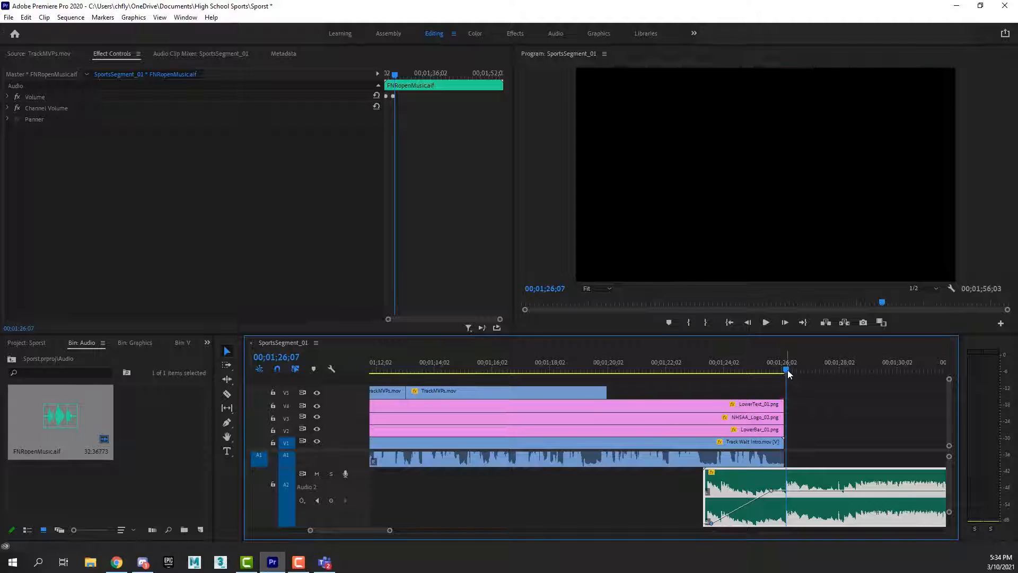
pyautogui.moveTo(788, 370); pyautogui.dragTo(711, 394)
pyautogui.press('space')
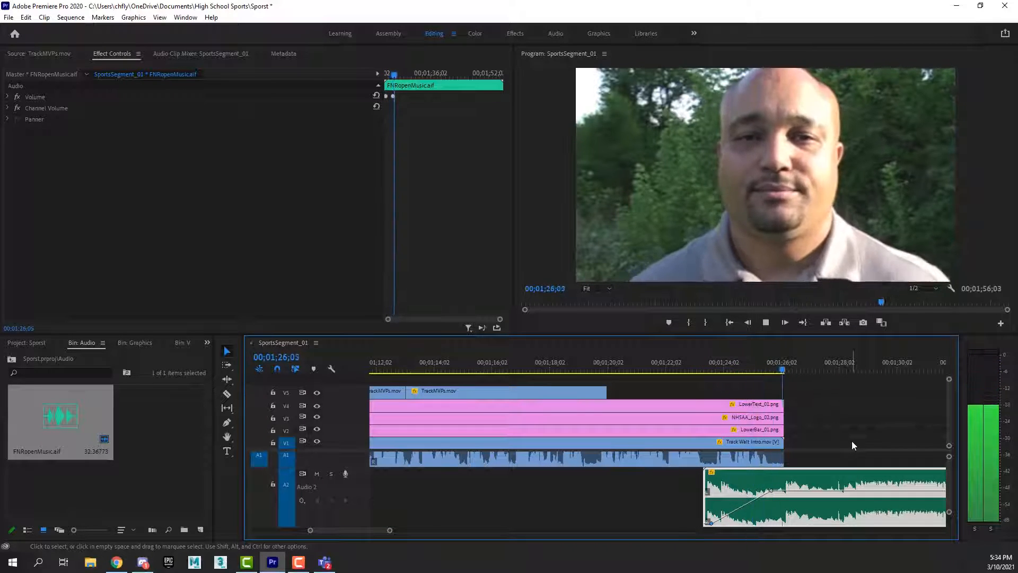
pyautogui.press('space')
# Shift the music clip about 12 frames earlier on Audio 2 and play back the transition.
pyautogui.moveTo(838, 479); pyautogui.dragTo(826, 476)
pyautogui.click(684, 370)
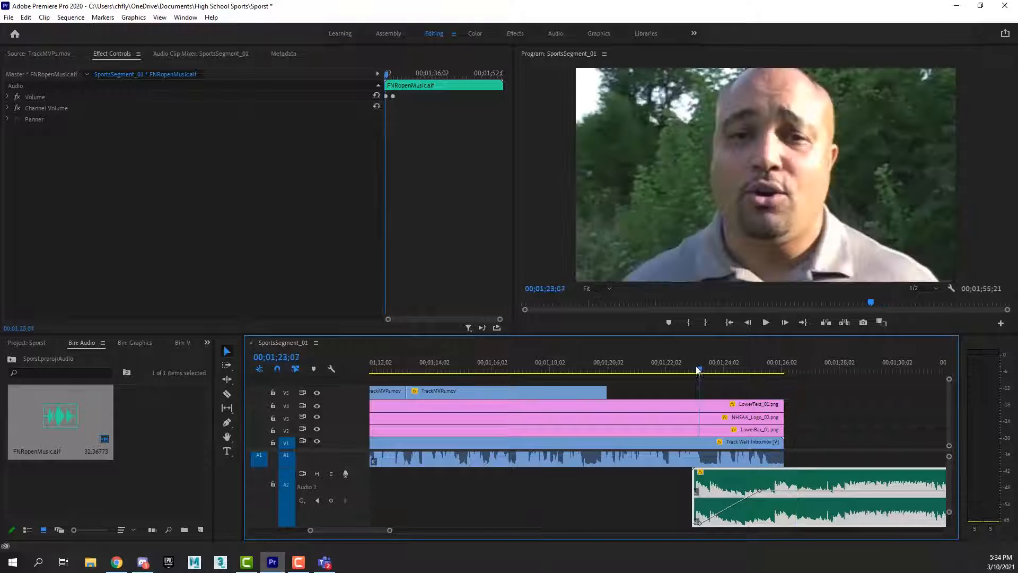
pyautogui.press('space')
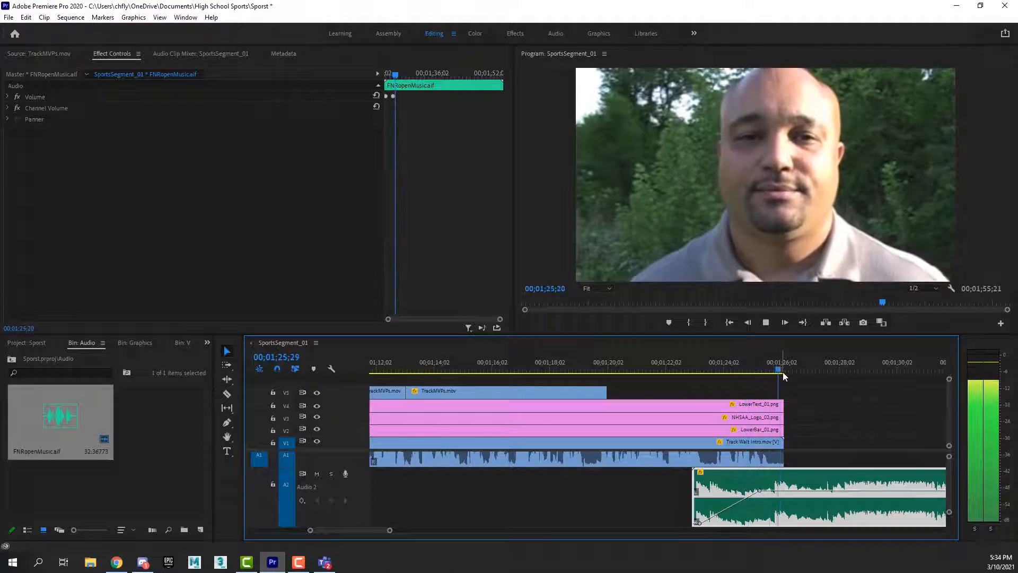
pyautogui.moveTo(783, 373); pyautogui.dragTo(740, 383)
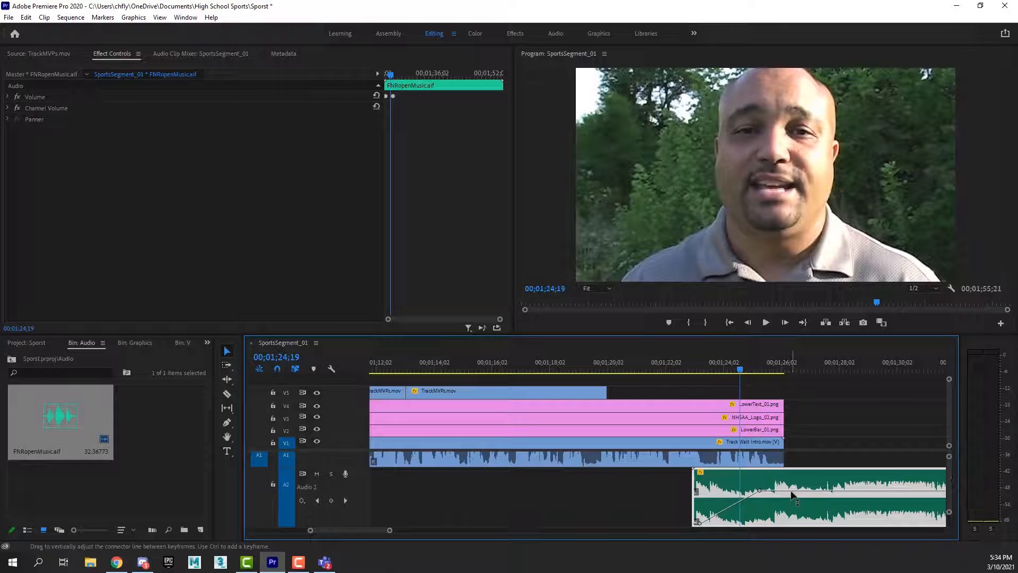
# Raise the music's volume level slightly, move the fade-in's end keyframe to 00;01;24;26 at 1.5 dB, and play it back.
pyautogui.moveTo(803, 489); pyautogui.dragTo(803, 486)
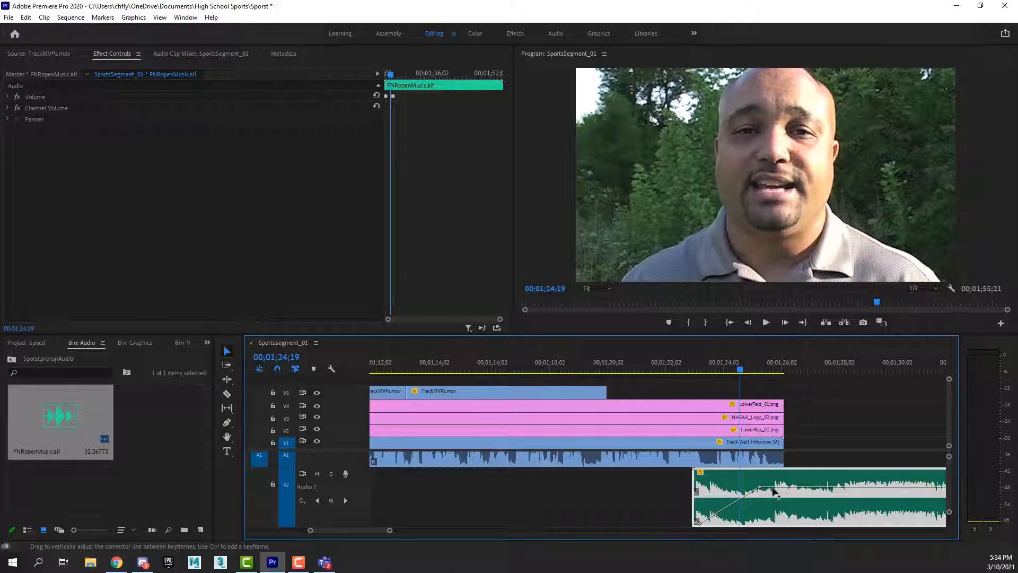
pyautogui.moveTo(760, 487)
pyautogui.mouseDown()
pyautogui.moveTo(771, 484)
pyautogui.moveTo(747, 488)
pyautogui.mouseUp()
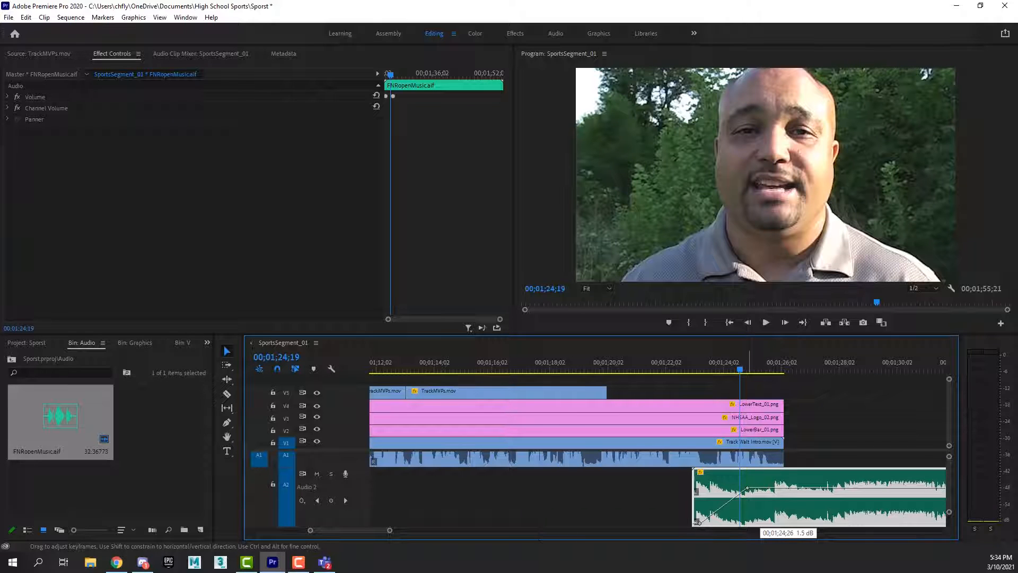
pyautogui.click(714, 376)
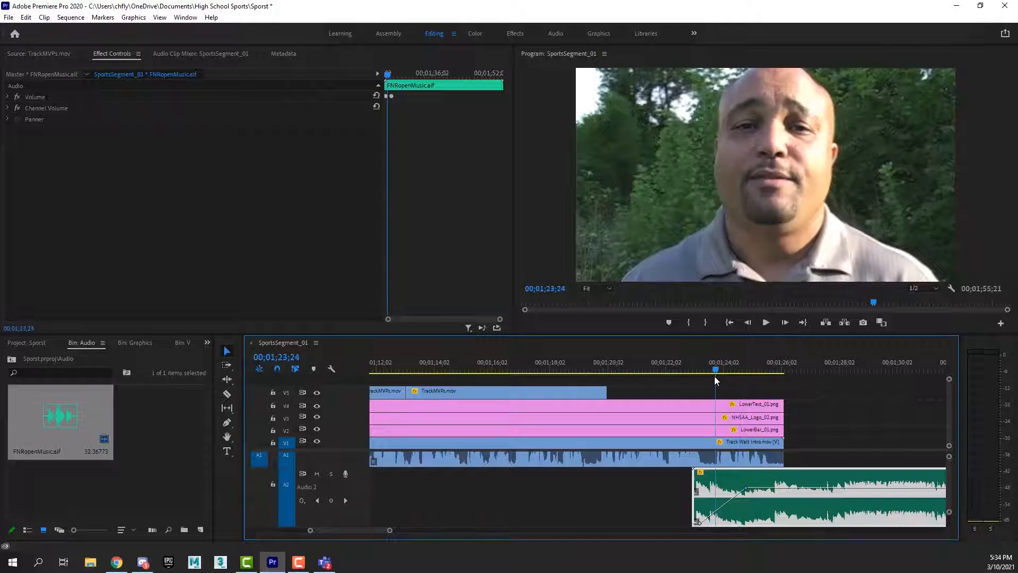
pyautogui.press('space')
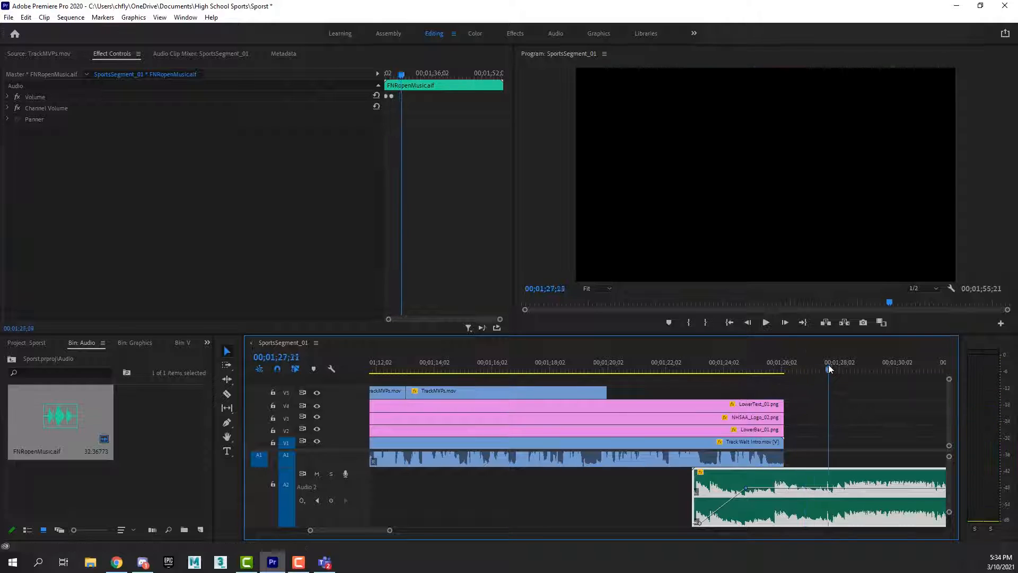
# Start Opacity keyframing on the Track Walt Intro.mov clip with a 100% keyframe at 00;01;25;09.
pyautogui.click(772, 375)
pyautogui.moveTo(772, 375)
pyautogui.mouseDown()
pyautogui.moveTo(784, 372)
pyautogui.moveTo(769, 373)
pyautogui.mouseUp()
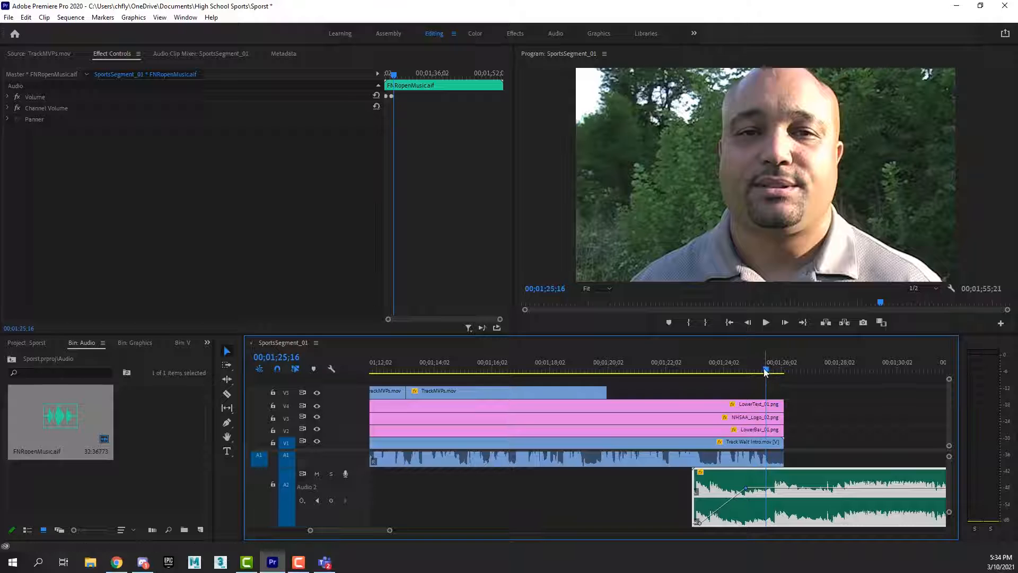
pyautogui.moveTo(765, 369); pyautogui.dragTo(760, 370)
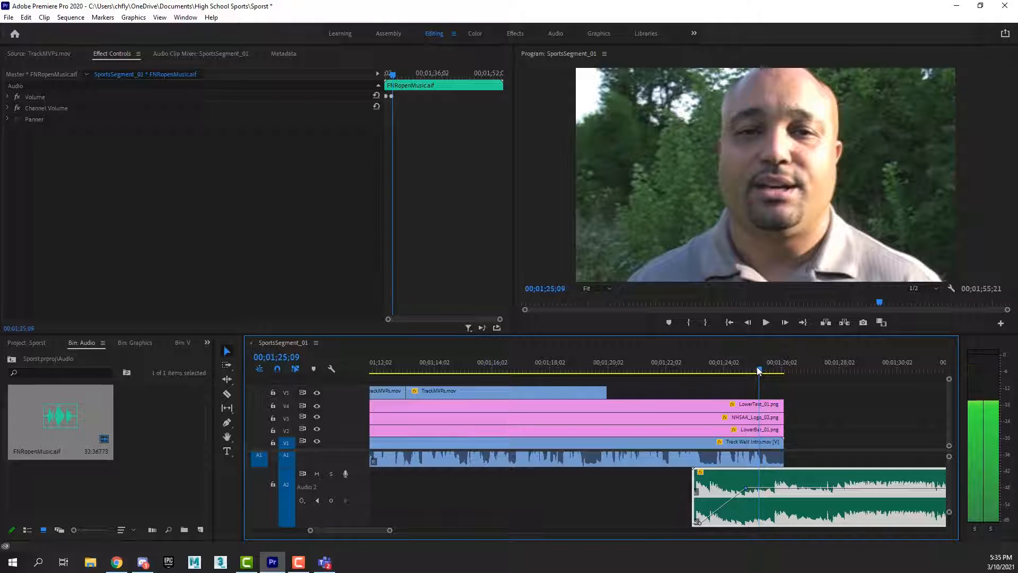
pyautogui.click(769, 444)
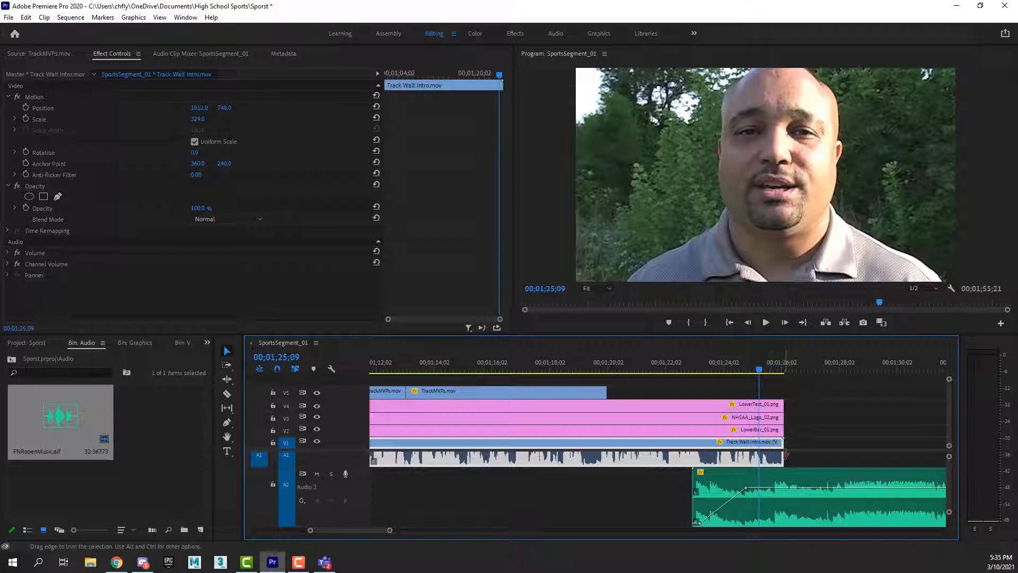
pyautogui.scroll(1, 783, 457)
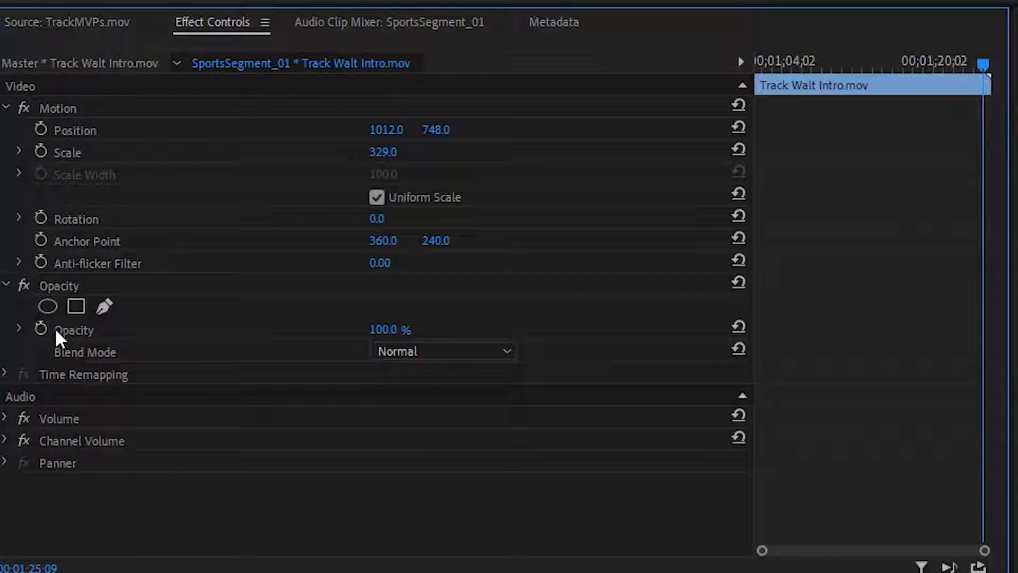
pyautogui.click(39, 328)
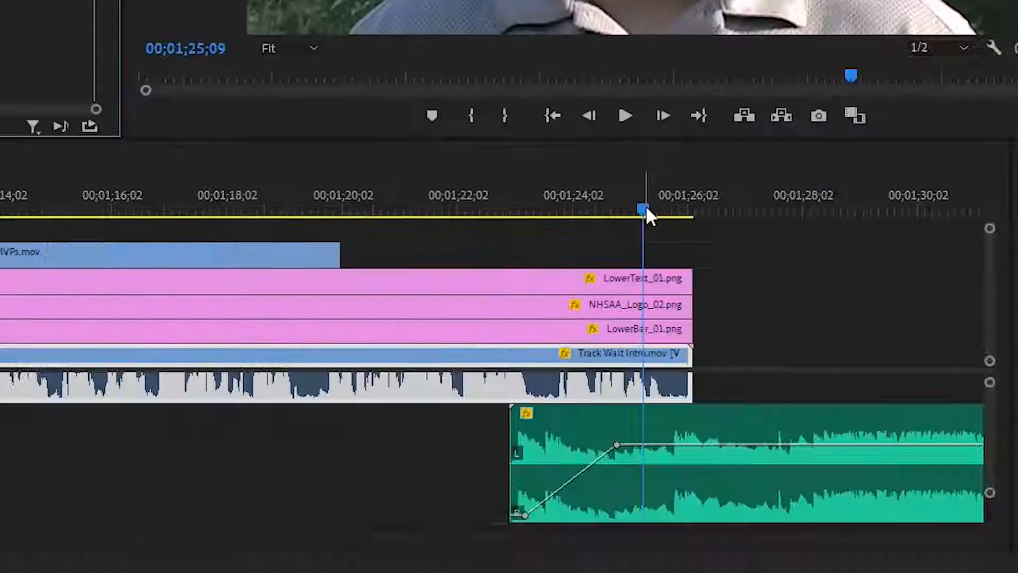
# Set the clip's Opacity to 0% at 00;01;26;04 and play back the fade to black.
pyautogui.moveTo(645, 207); pyautogui.dragTo(695, 209)
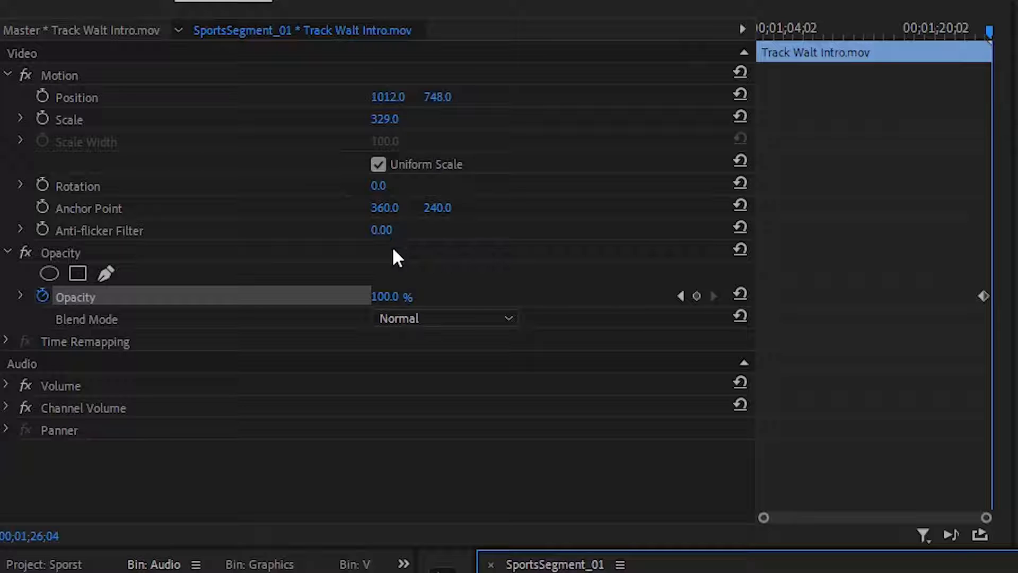
pyautogui.click(391, 298)
pyautogui.write('0')
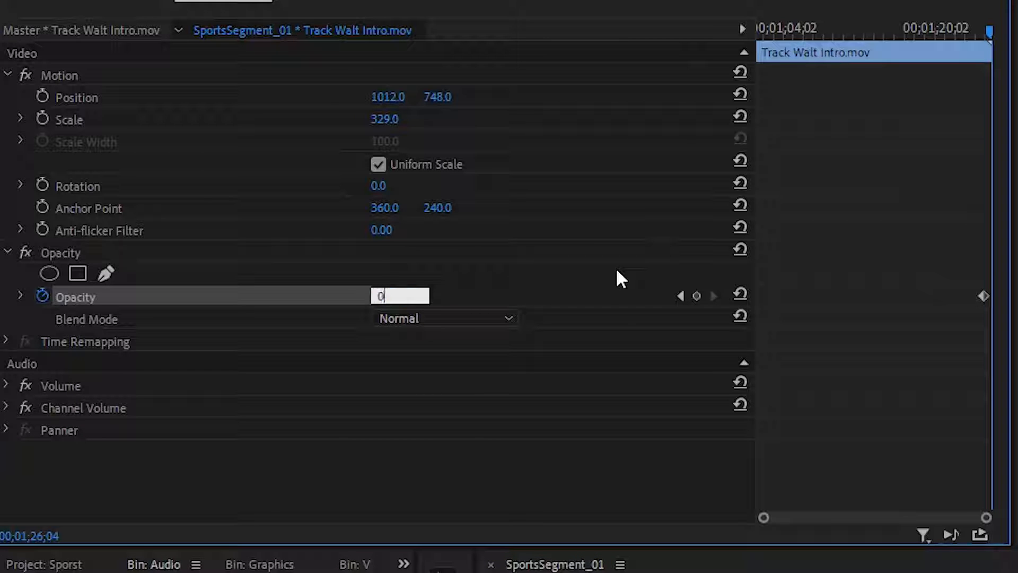
pyautogui.press('Return')
pyautogui.moveTo(798, 364); pyautogui.dragTo(752, 367)
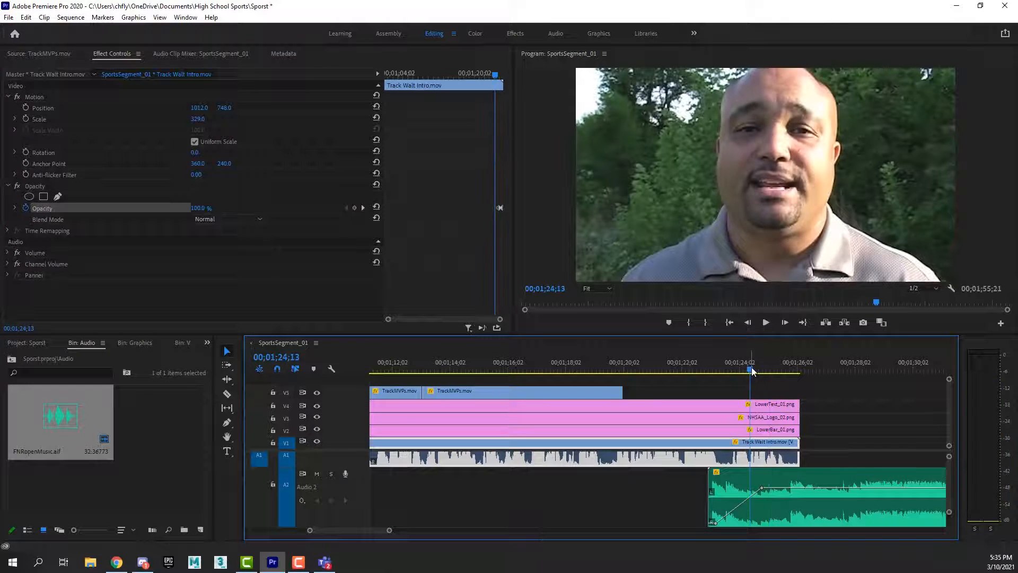
pyautogui.press('space')
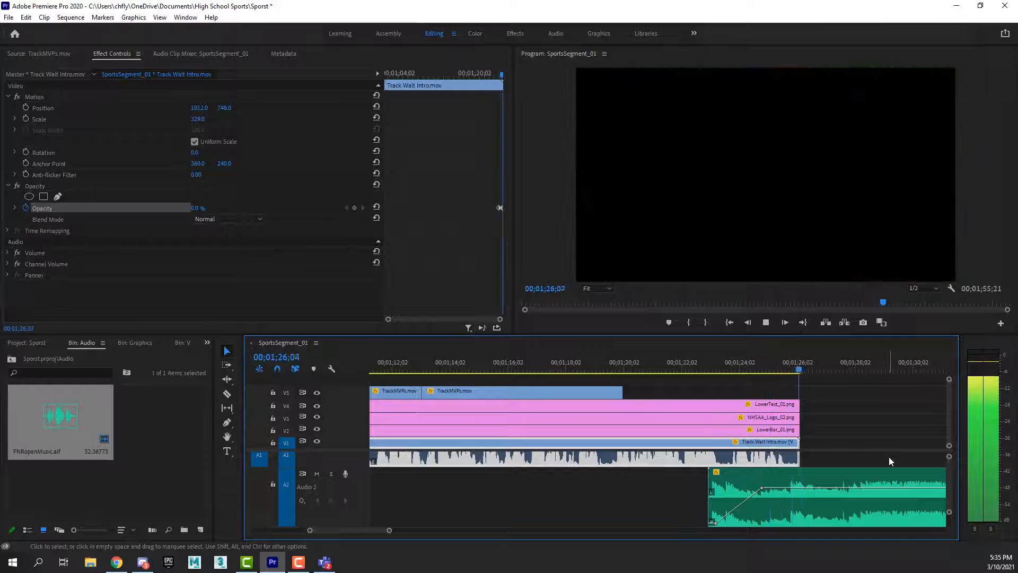
# Park the playhead at 00;01;25;18 and open FNRopenVideo.mov from the Video bin for preview.
pyautogui.press('space')
pyautogui.moveTo(800, 370)
pyautogui.mouseDown()
pyautogui.moveTo(781, 370)
pyautogui.moveTo(794, 373)
pyautogui.mouseUp()
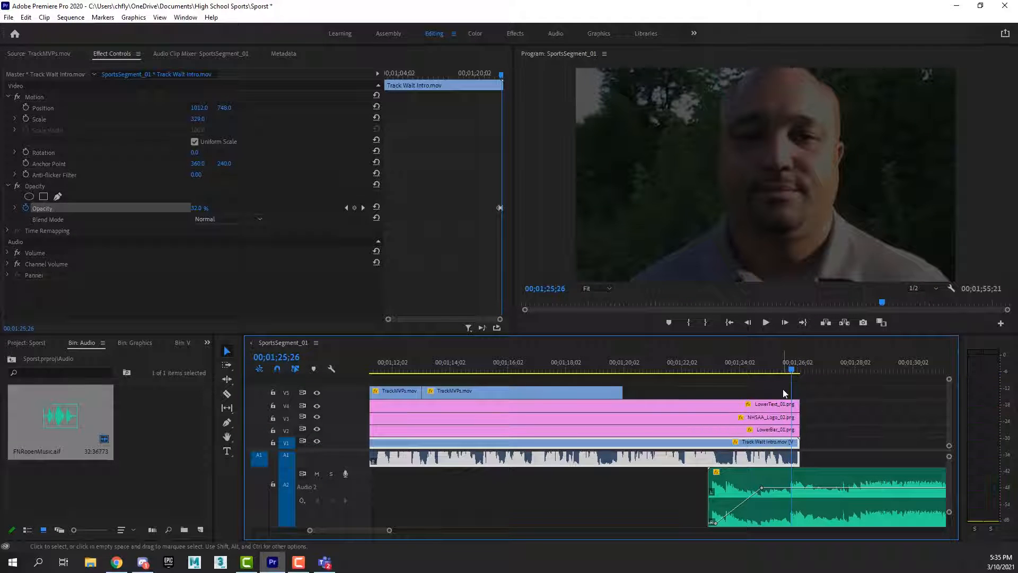
pyautogui.moveTo(793, 372); pyautogui.dragTo(785, 372)
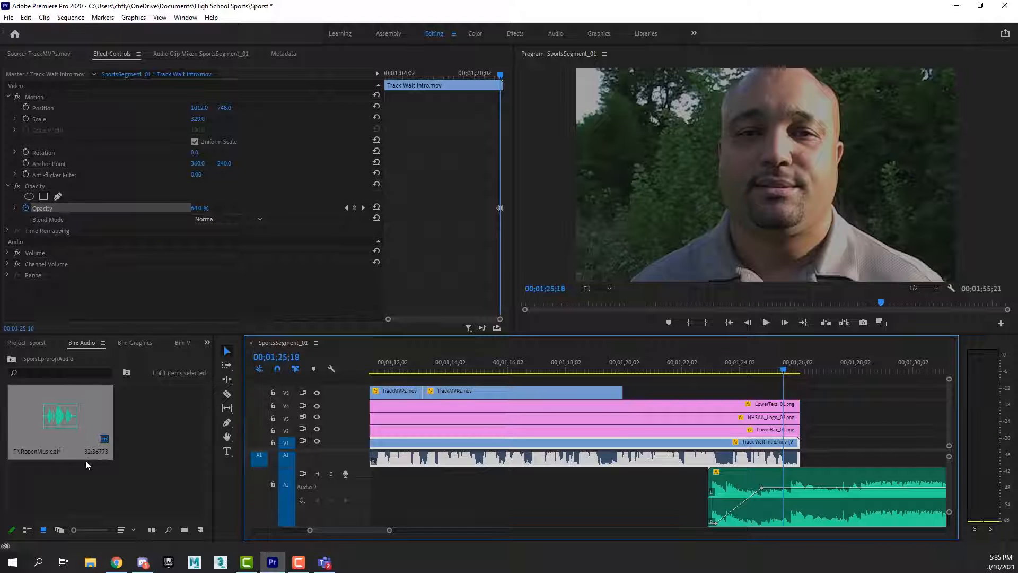
pyautogui.click(12, 359)
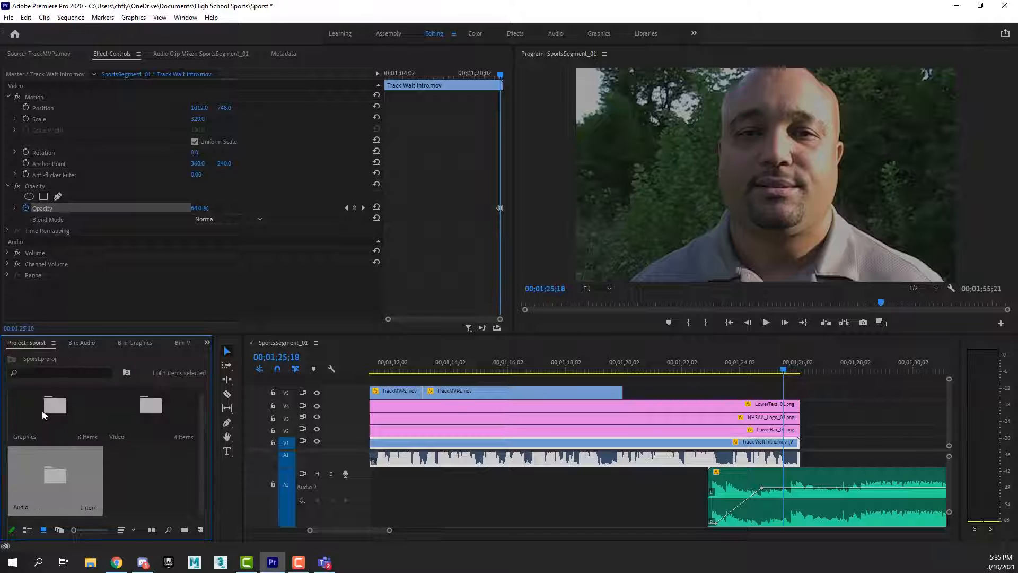
pyautogui.doubleClick(143, 405)
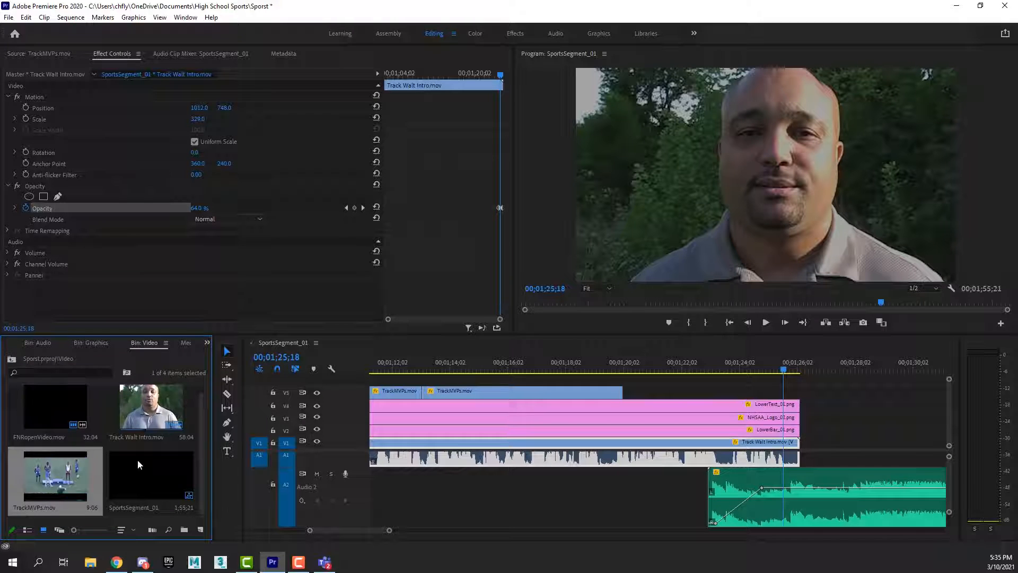
pyautogui.doubleClick(57, 406)
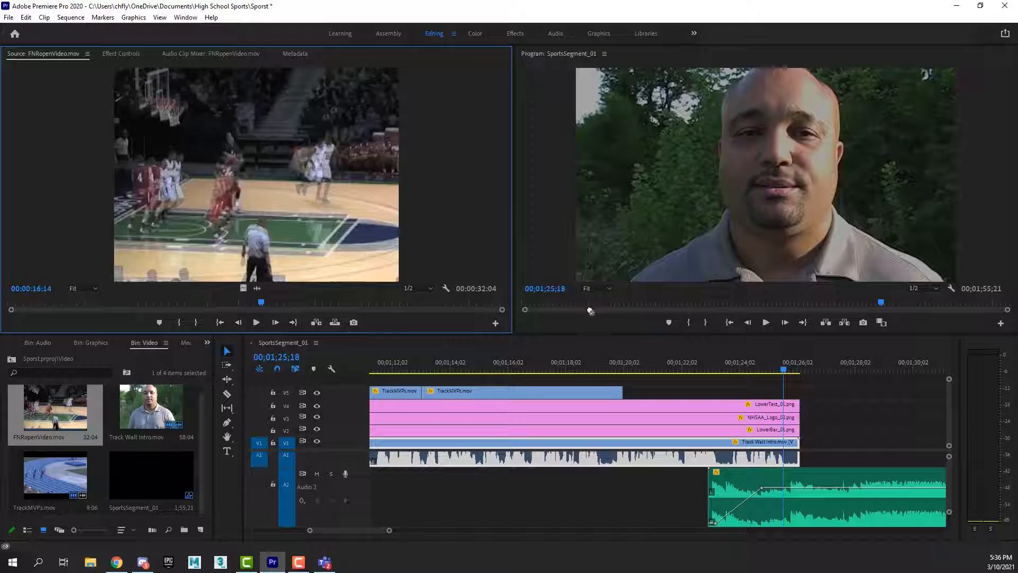
# Place FNRopenVideo.mov on the topmost video track starting at 00;01;25;18 and move the playhead to its first frame.
pyautogui.moveTo(757, 375); pyautogui.dragTo(782, 370)
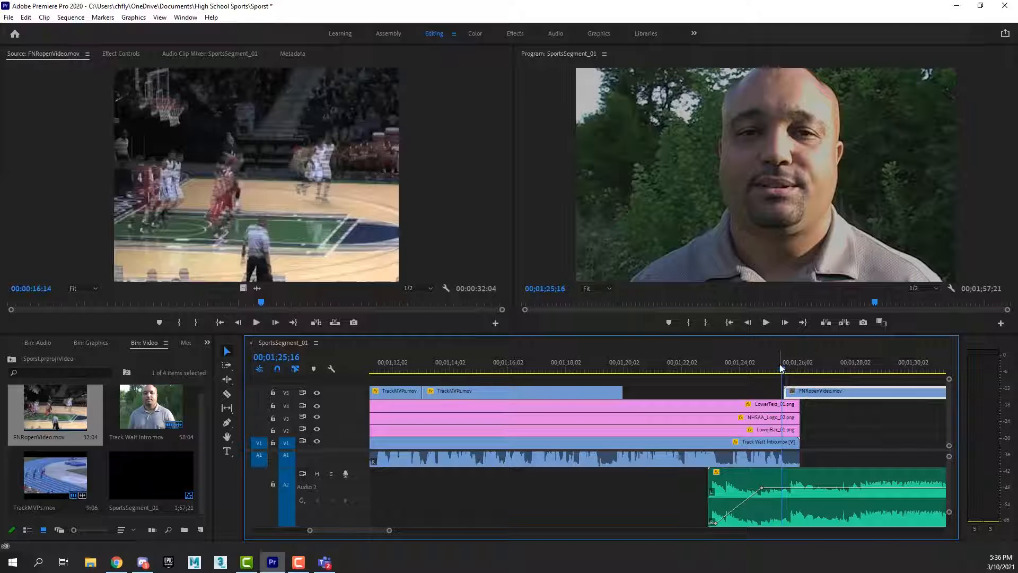
pyautogui.press('Right')
pyautogui.press('Right')
pyautogui.press('Left')
pyautogui.press('Right')
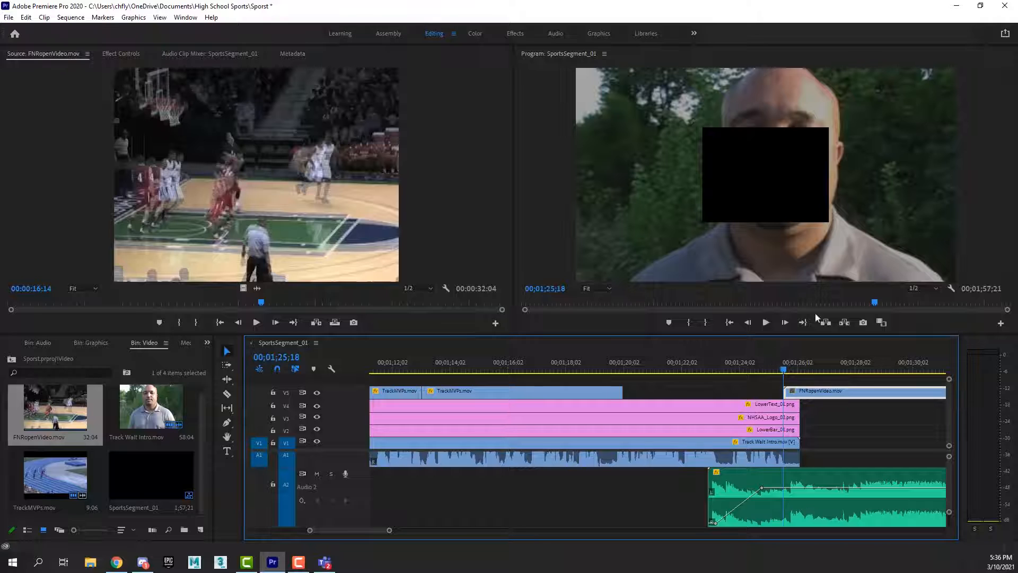
# Enlarge the FNRopenVideo.mov clip to a Scale of 306 so it fills the frame.
pyautogui.click(766, 171)
pyautogui.click(808, 393)
pyautogui.click(114, 55)
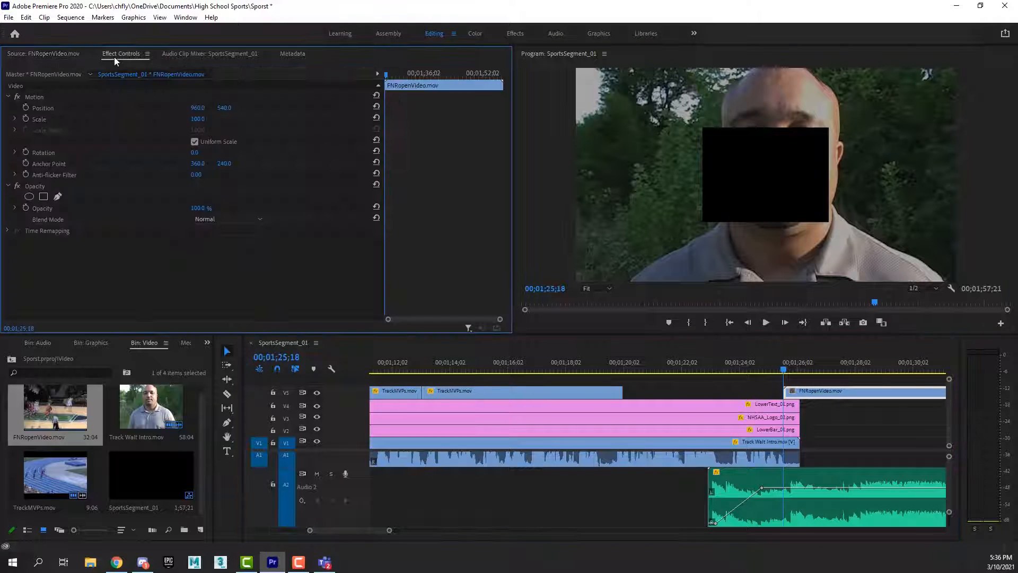
pyautogui.moveTo(196, 120); pyautogui.dragTo(306, 119)
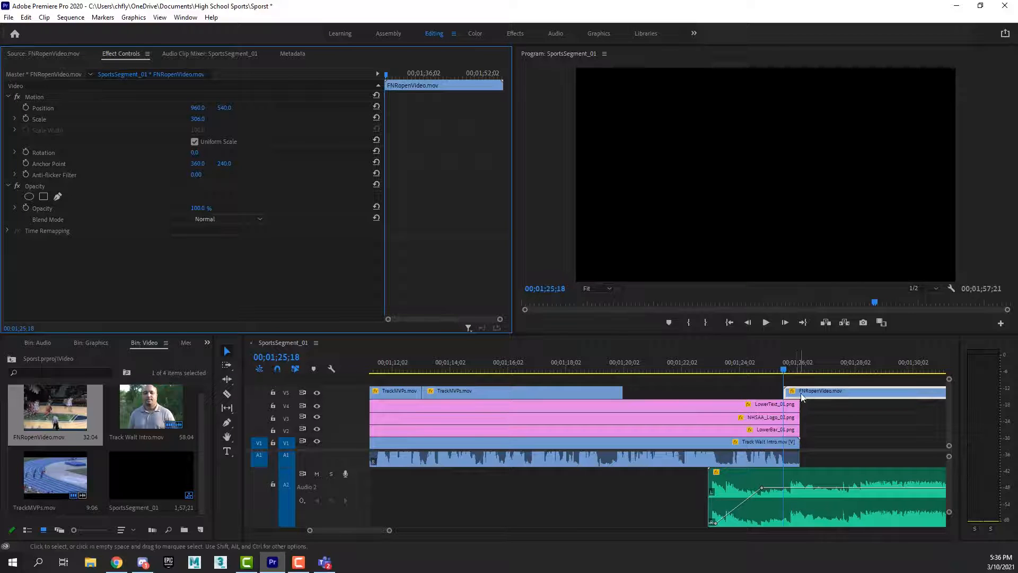
# Set the FNRopenVideo.mov clip's Opacity to 0% and start Opacity keyframing at 00;01;25;18.
pyautogui.click(197, 208)
pyautogui.write('0')
pyautogui.press('Return')
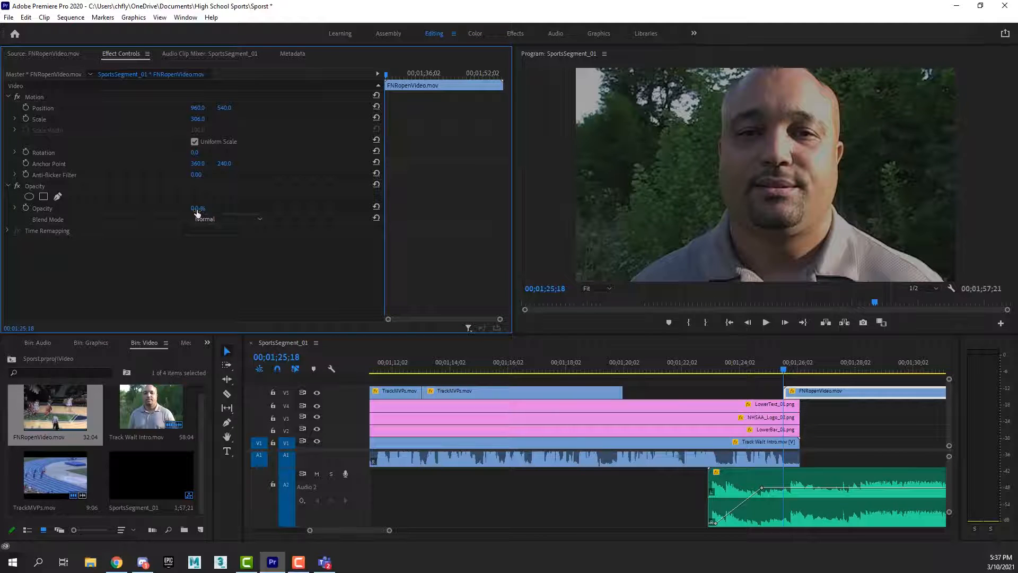
pyautogui.click(25, 207)
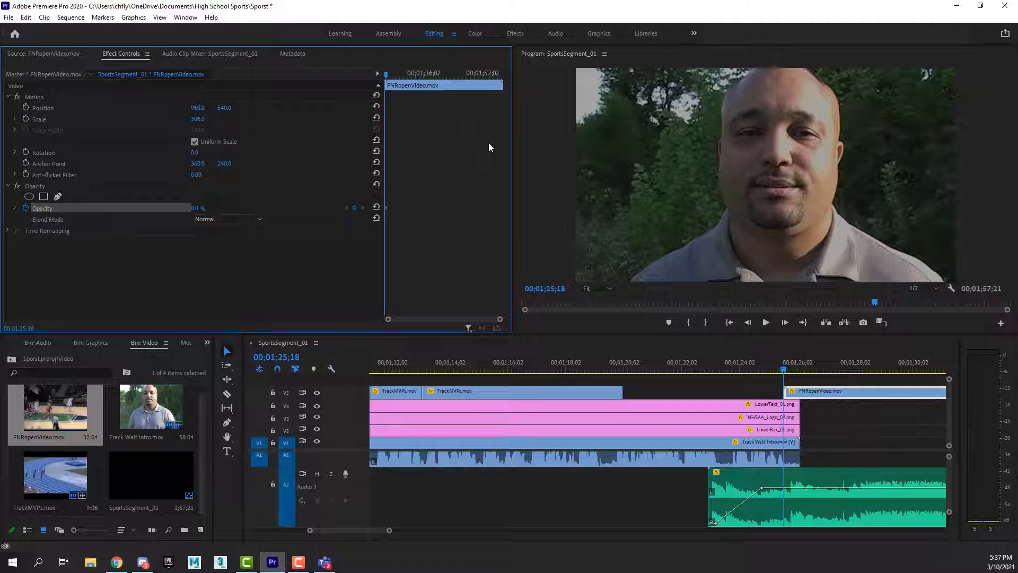
# Set the FNRopenVideo.mov clip's Opacity to 100% at 00;01;26;04 to complete its fade-in.
pyautogui.press('Right')
pyautogui.press('Right')
pyautogui.press('Right')
pyautogui.press('Right')
pyautogui.press('Right')
pyautogui.press('Right')
pyautogui.press('Right')
pyautogui.press('Right')
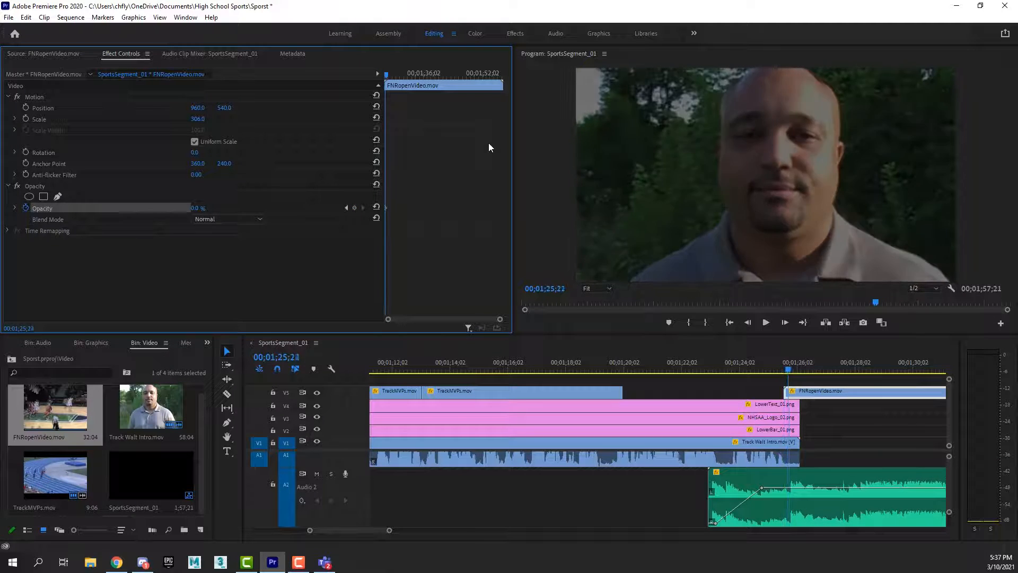
pyautogui.press('Right')
pyautogui.press('Right')
pyautogui.press('Right')
pyautogui.press('Right')
pyautogui.press('Right')
pyautogui.press('Right')
pyautogui.press('Right')
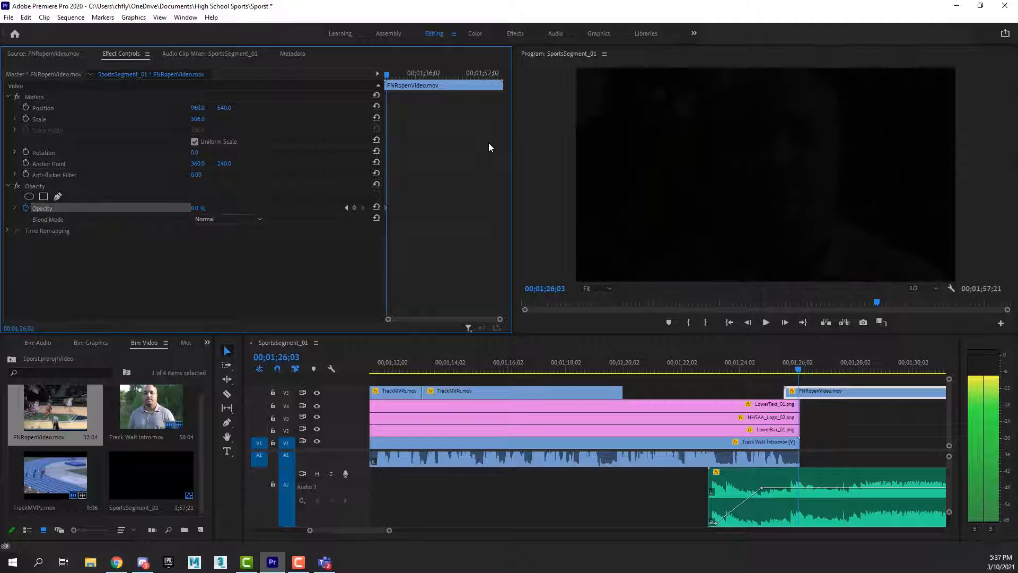
pyautogui.press('Right')
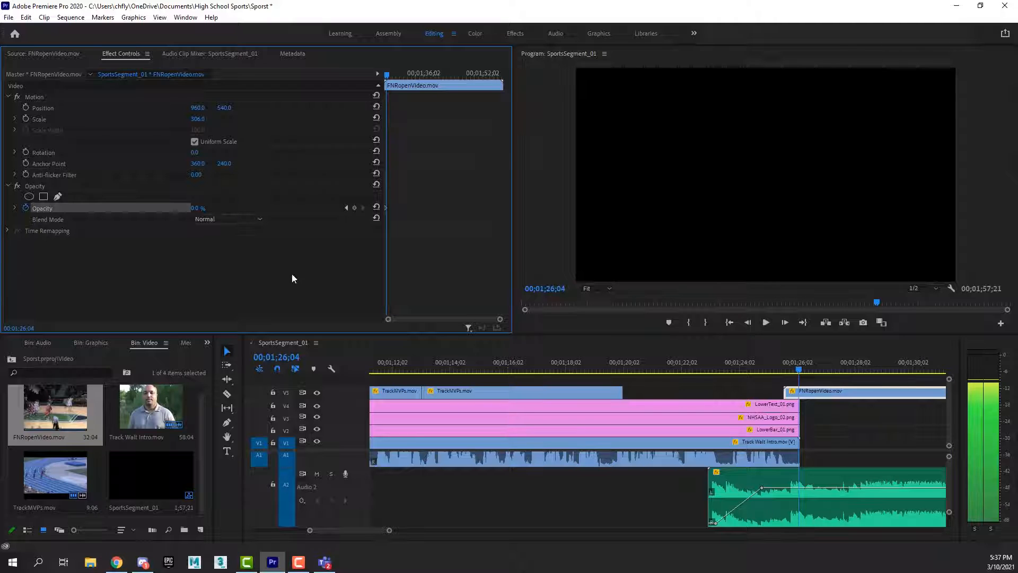
pyautogui.click(197, 209)
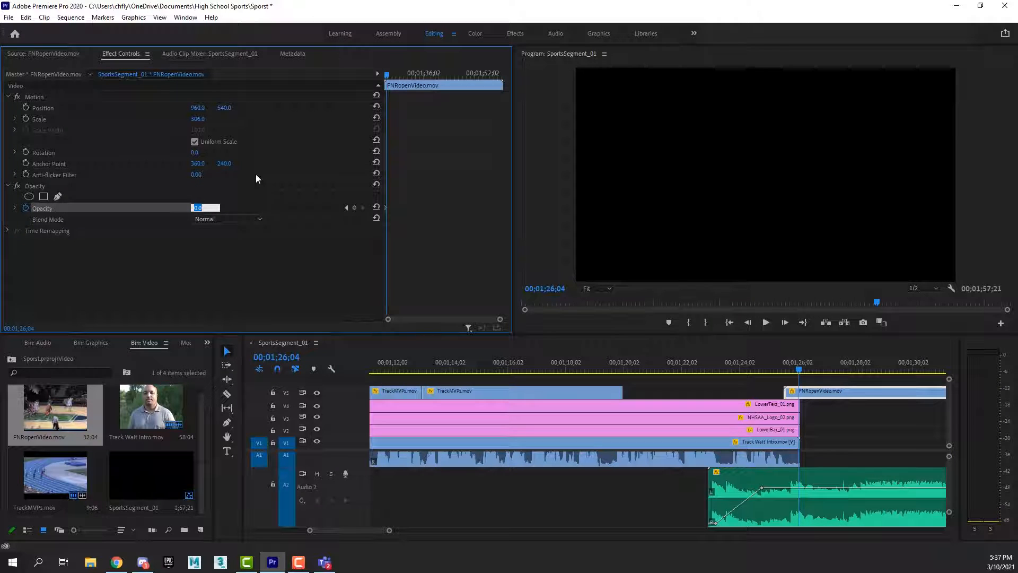
pyautogui.write('100')
pyautogui.press('Return')
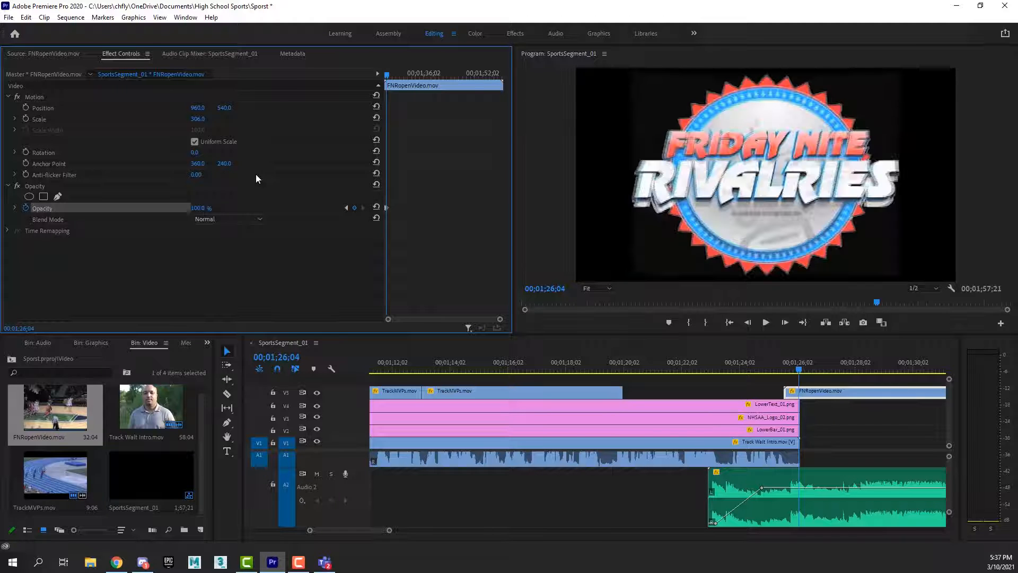
# Play back the transition from the interview into the opening video from just before the fade, and repeat it.
pyautogui.click(801, 373)
pyautogui.moveTo(801, 372); pyautogui.dragTo(777, 368)
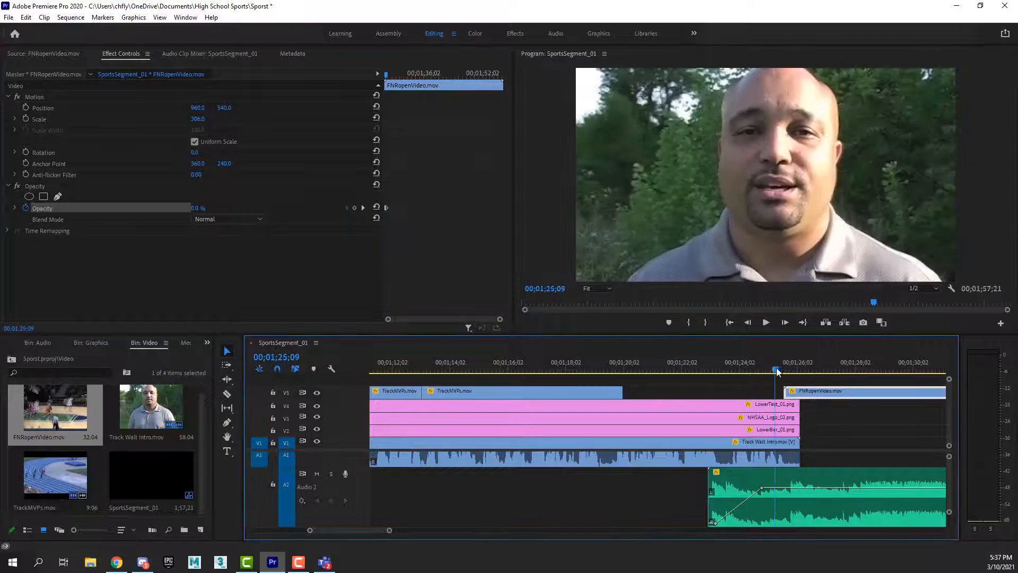
pyautogui.press('space')
pyautogui.press('space')
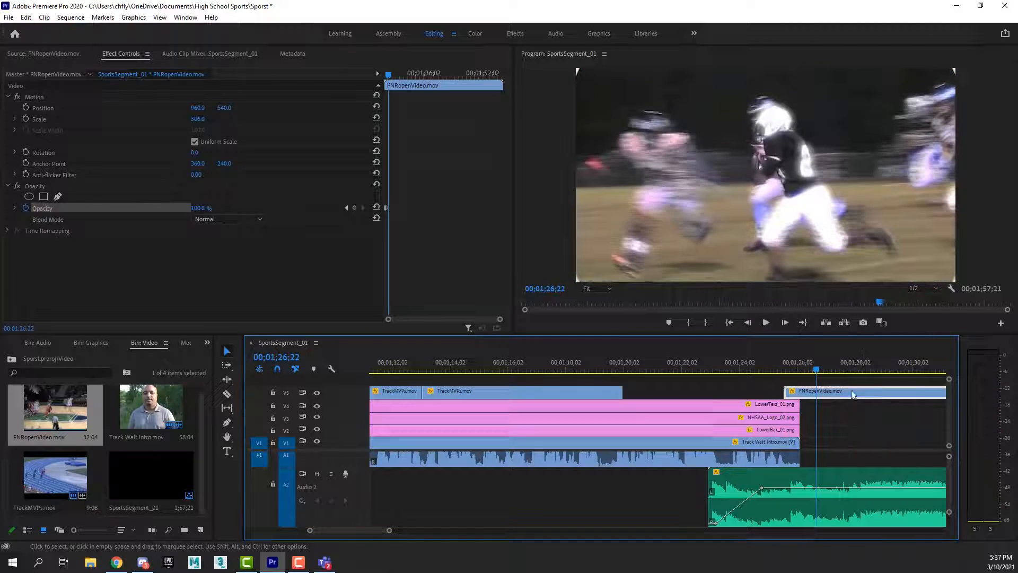
pyautogui.moveTo(819, 371); pyautogui.dragTo(781, 370)
pyautogui.press('space')
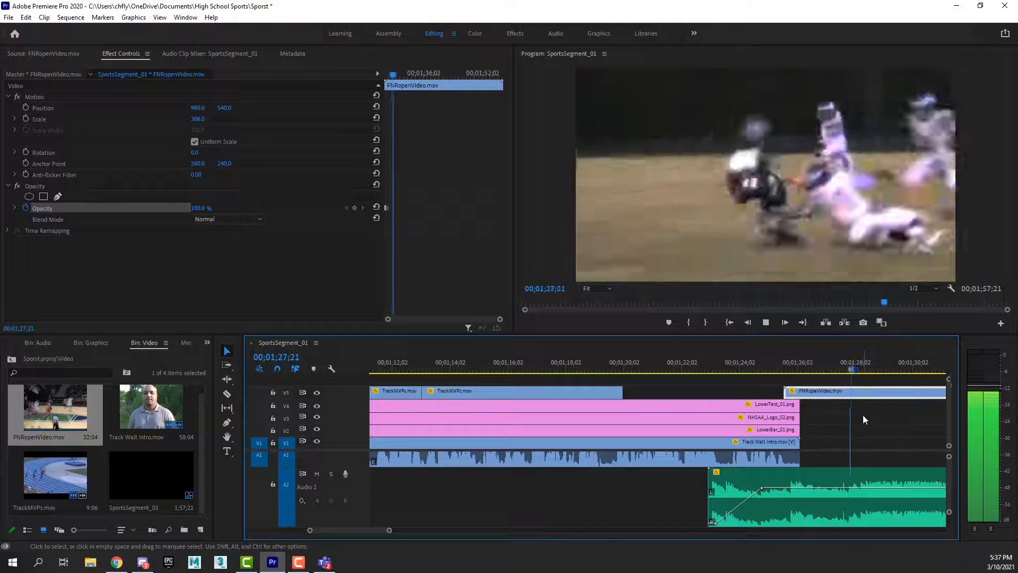
pyautogui.press('space')
# Review the opening video toward its end and add a 100% Opacity keyframe at about 00;01;51.
pyautogui.scroll(-5, 631, 496)
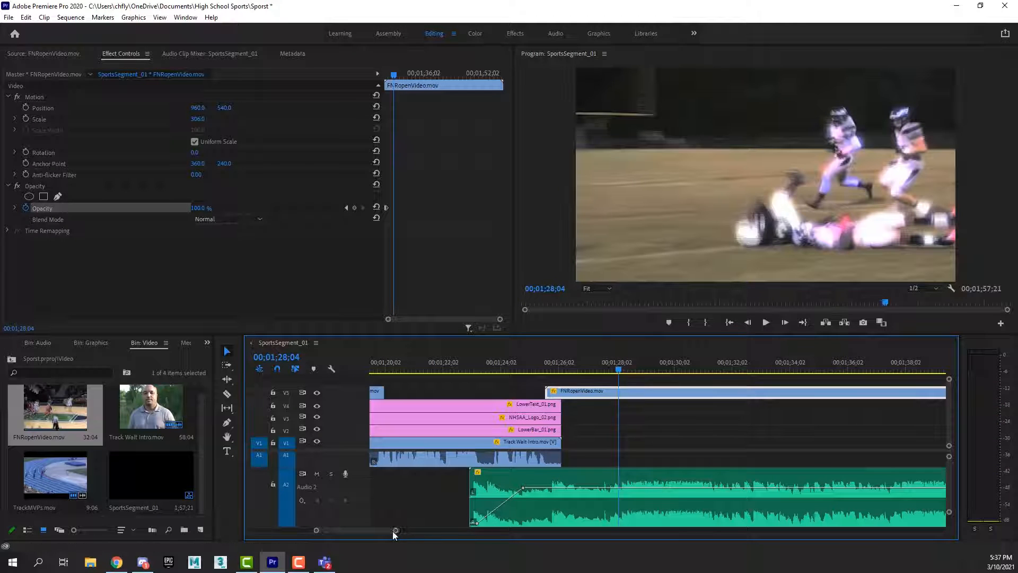
pyautogui.moveTo(397, 533); pyautogui.dragTo(462, 533)
pyautogui.press('space')
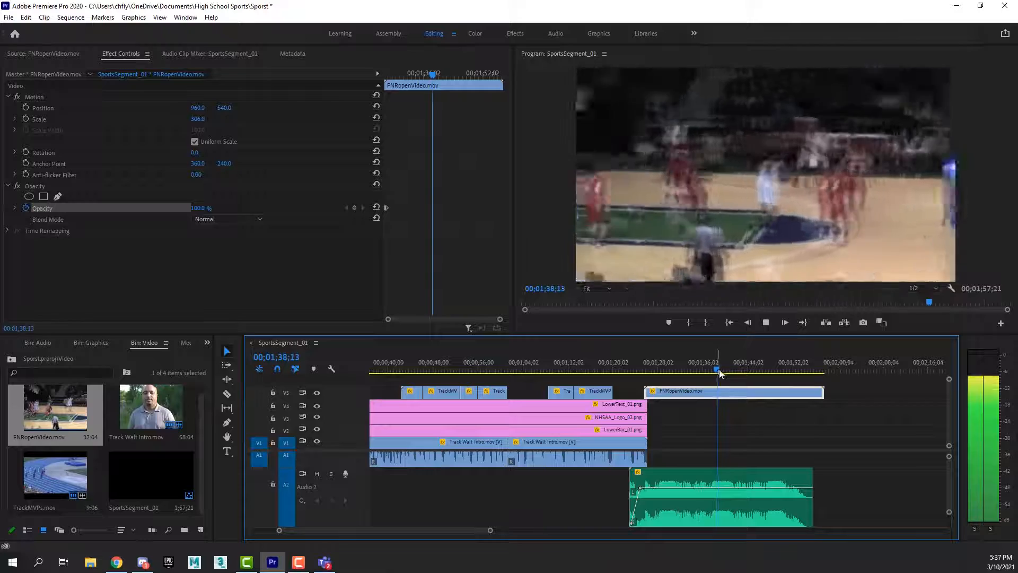
pyautogui.moveTo(720, 372); pyautogui.dragTo(790, 368)
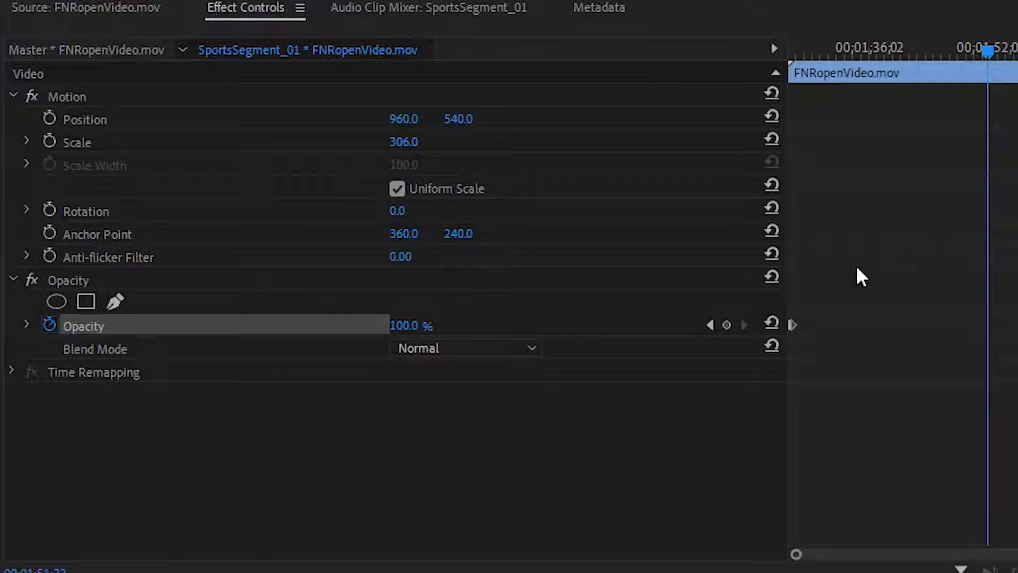
pyautogui.click(726, 326)
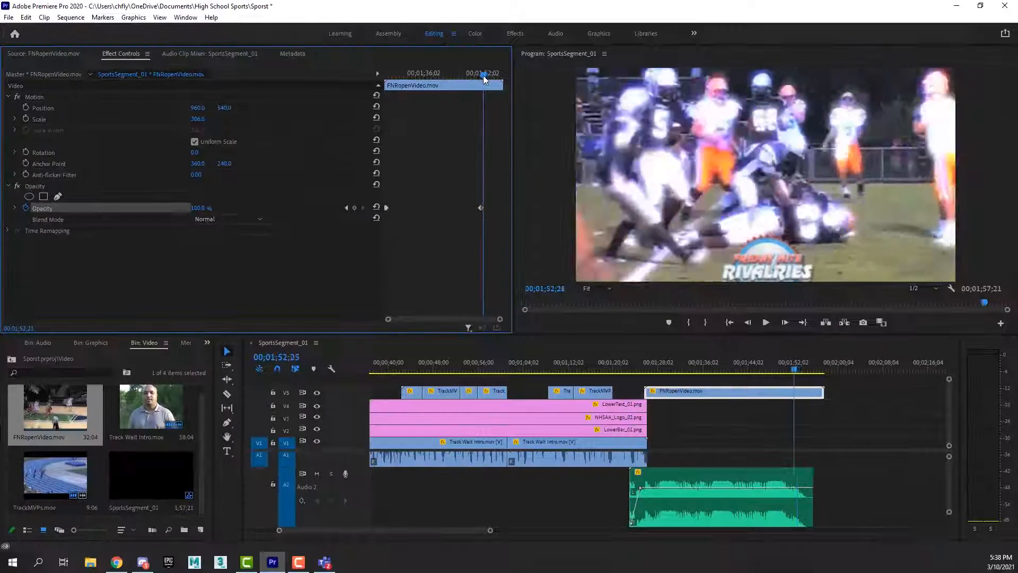
# Set the FNRopenVideo.mov clip's Opacity to 0% at 00;01;54;08 and play back the fade-out.
pyautogui.moveTo(484, 78); pyautogui.dragTo(492, 78)
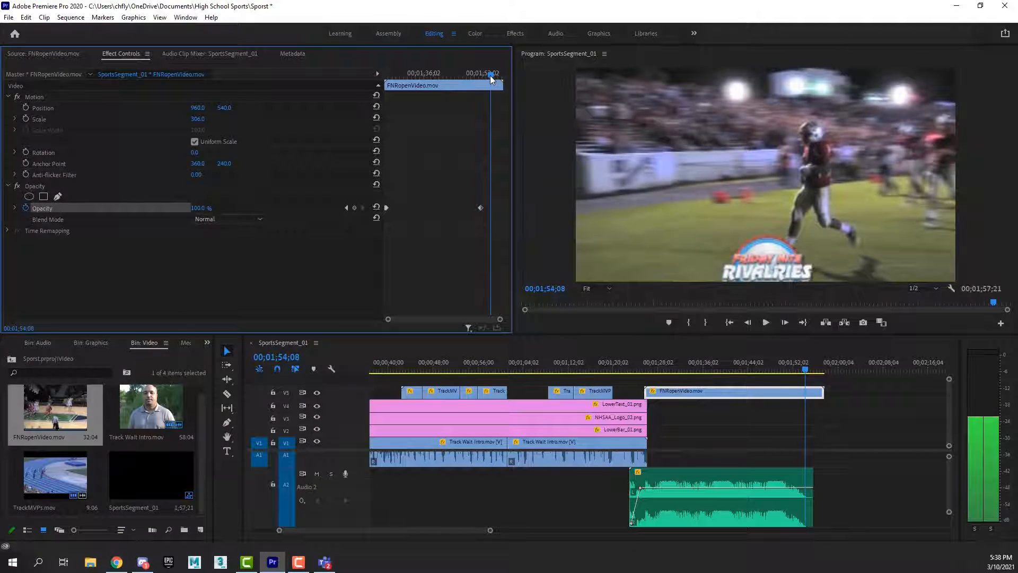
pyautogui.click(199, 210)
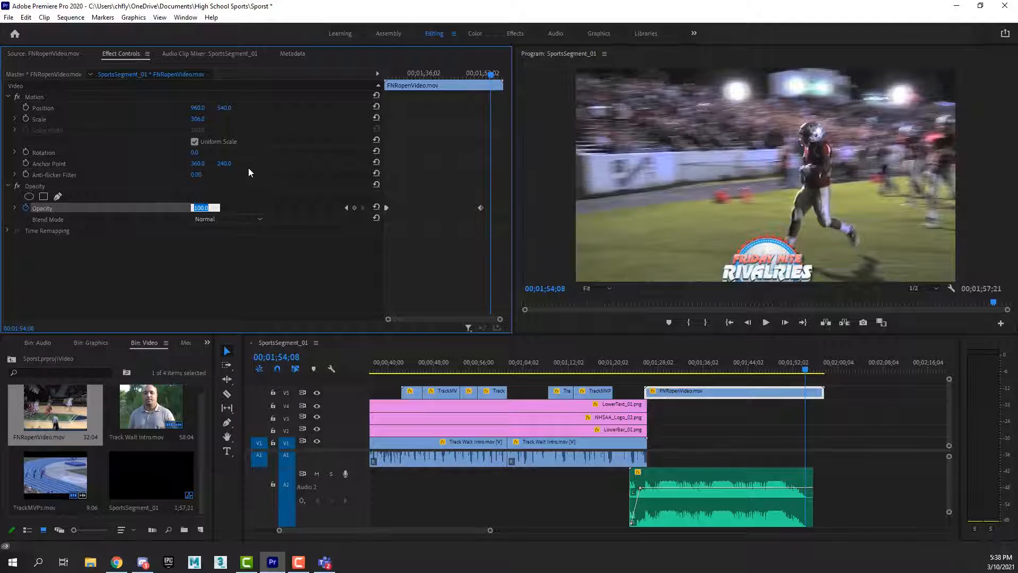
pyautogui.write('0')
pyautogui.press('Return')
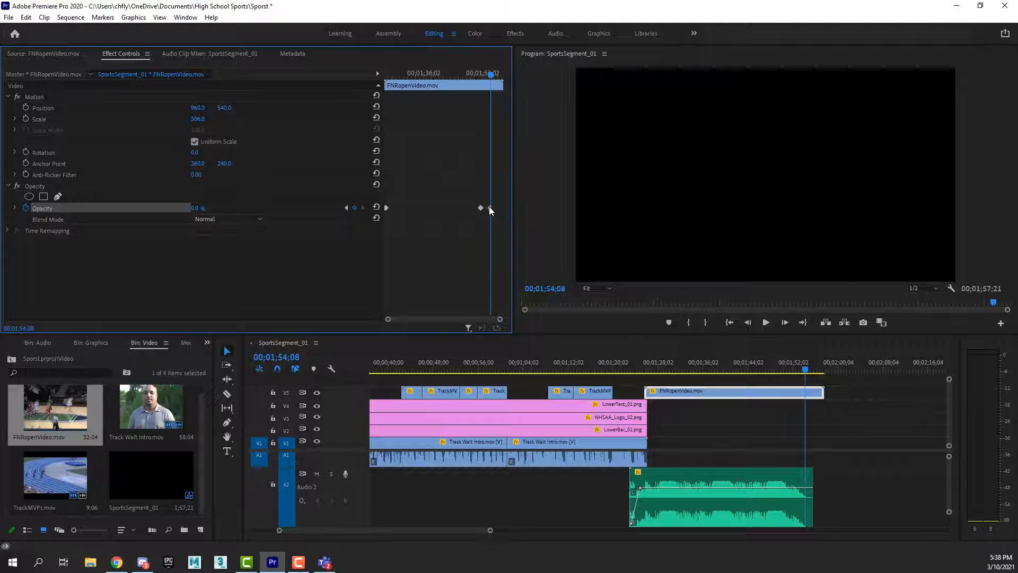
pyautogui.moveTo(494, 74); pyautogui.dragTo(467, 74)
pyautogui.press('space')
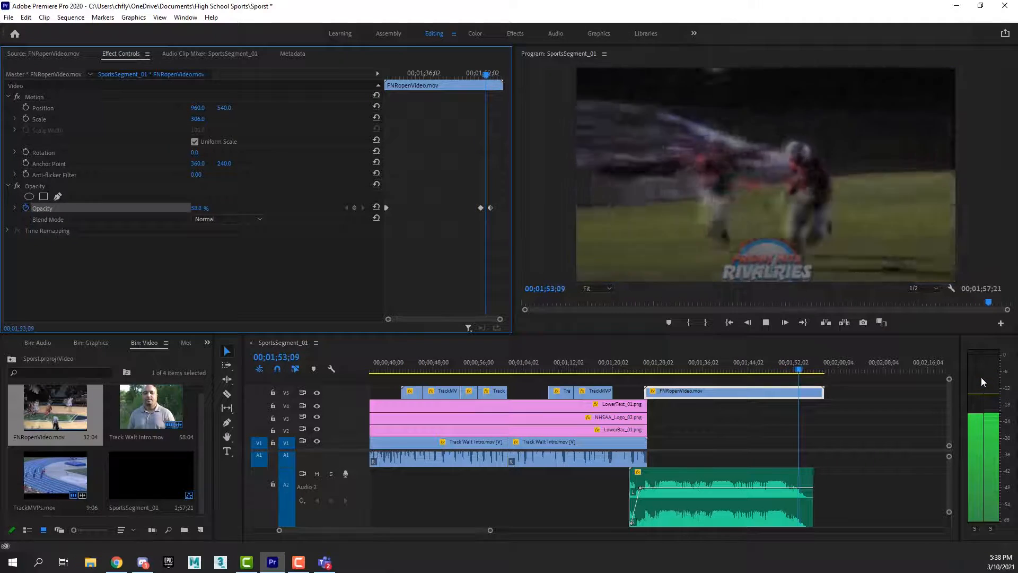
pyautogui.press('space')
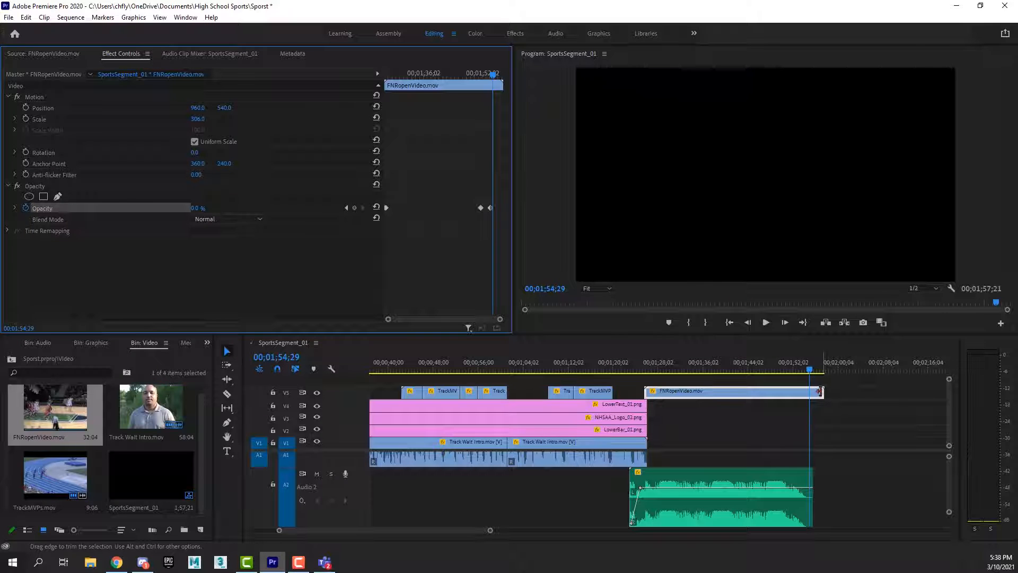
# Trim the end of the FNRopenVideo.mov clip back to the end of the music clip and play back the ending.
pyautogui.click(810, 371)
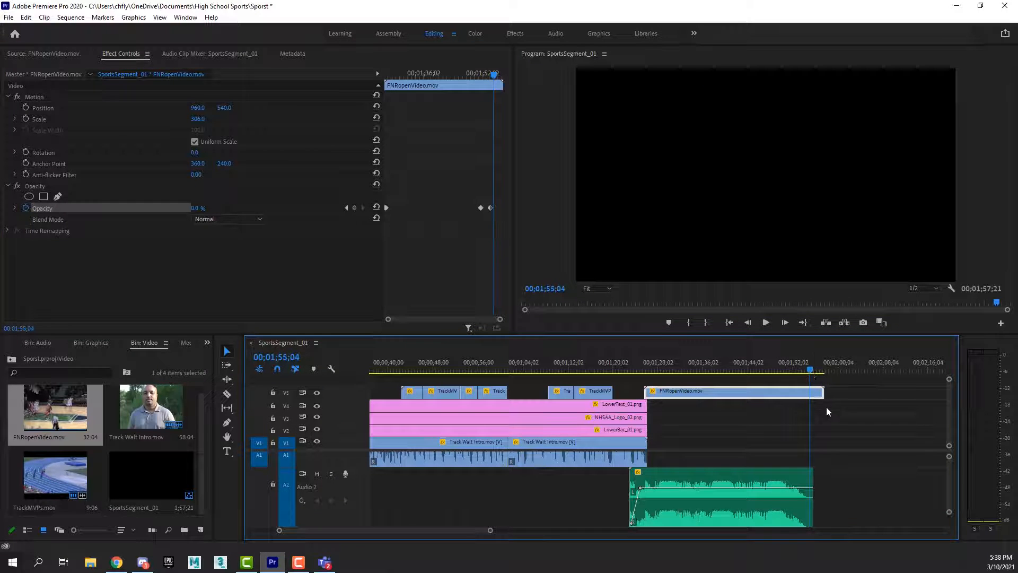
pyautogui.moveTo(826, 396); pyautogui.dragTo(813, 397)
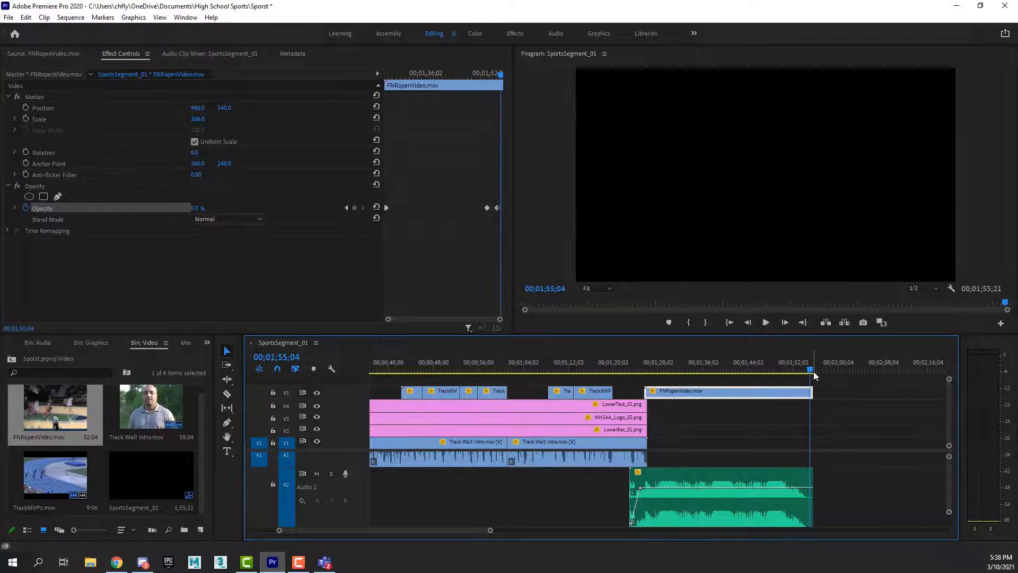
pyautogui.press('space')
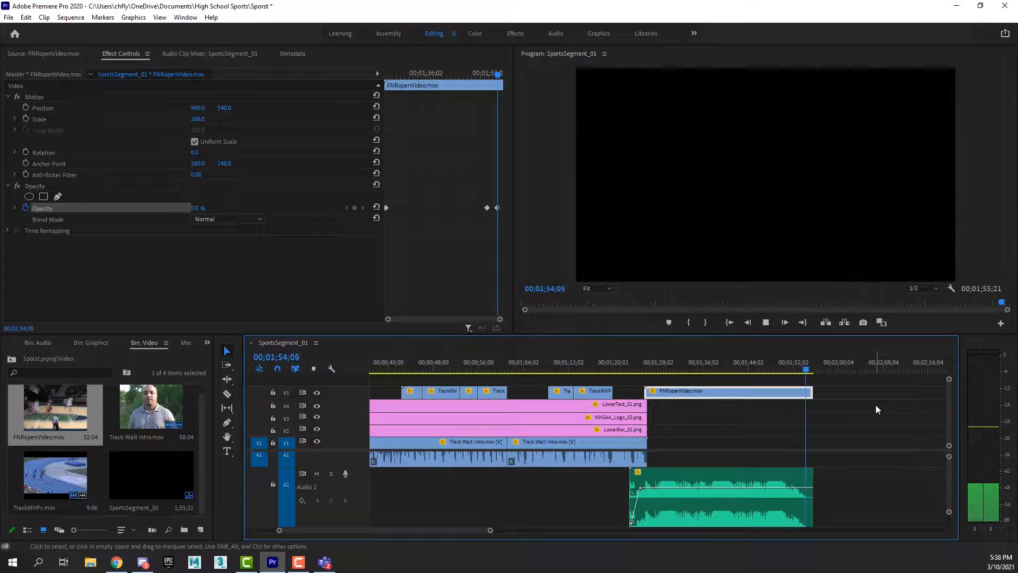